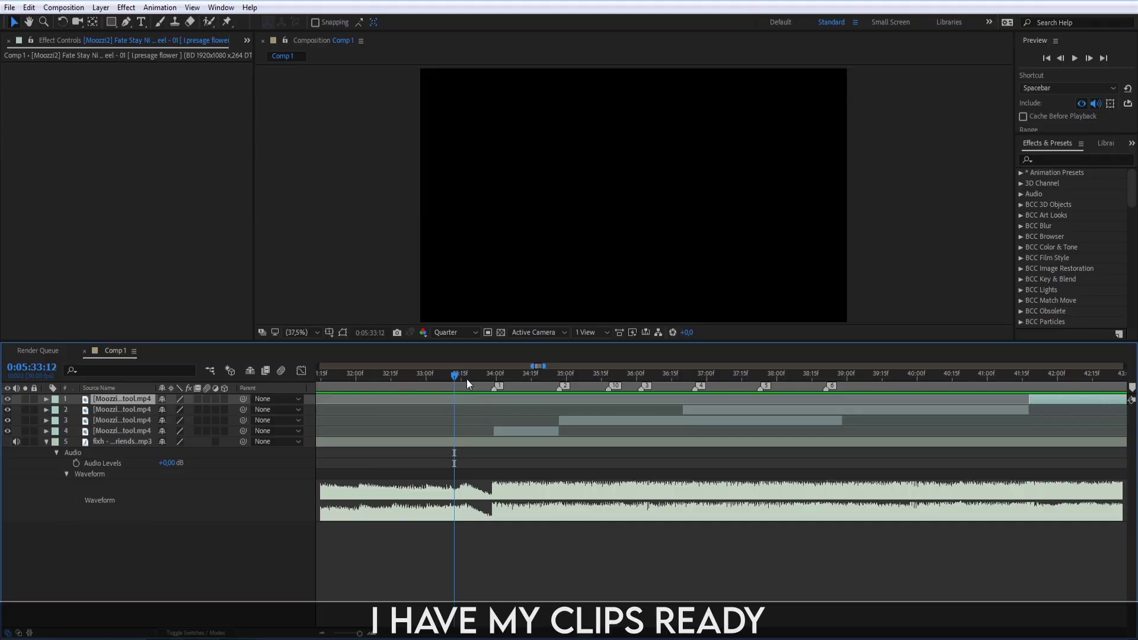
# Scrub the Comp 1 timeline to preview the four anime clips against the music track.
pyautogui.moveTo(467, 379)
pyautogui.mouseDown()
pyautogui.moveTo(883, 381)
pyautogui.moveTo(495, 384)
pyautogui.moveTo(534, 366)
pyautogui.mouseUp()
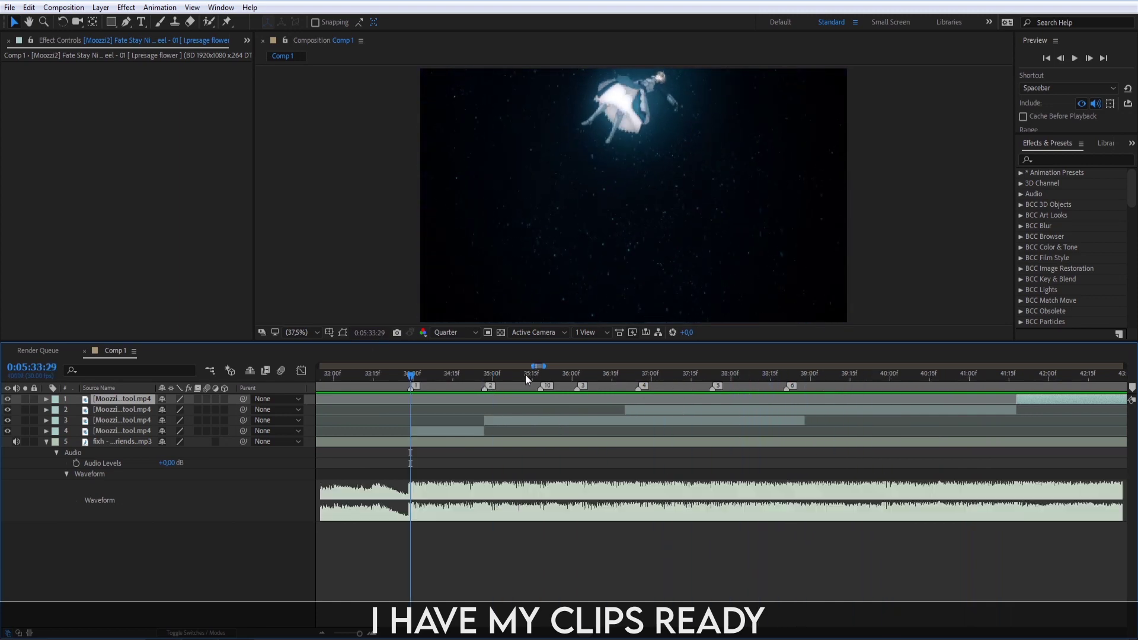
# Apply Twixtor from an Effects & Presets search to layer 4's clip, then switch the left pane to Project.
pyautogui.click(1083, 160)
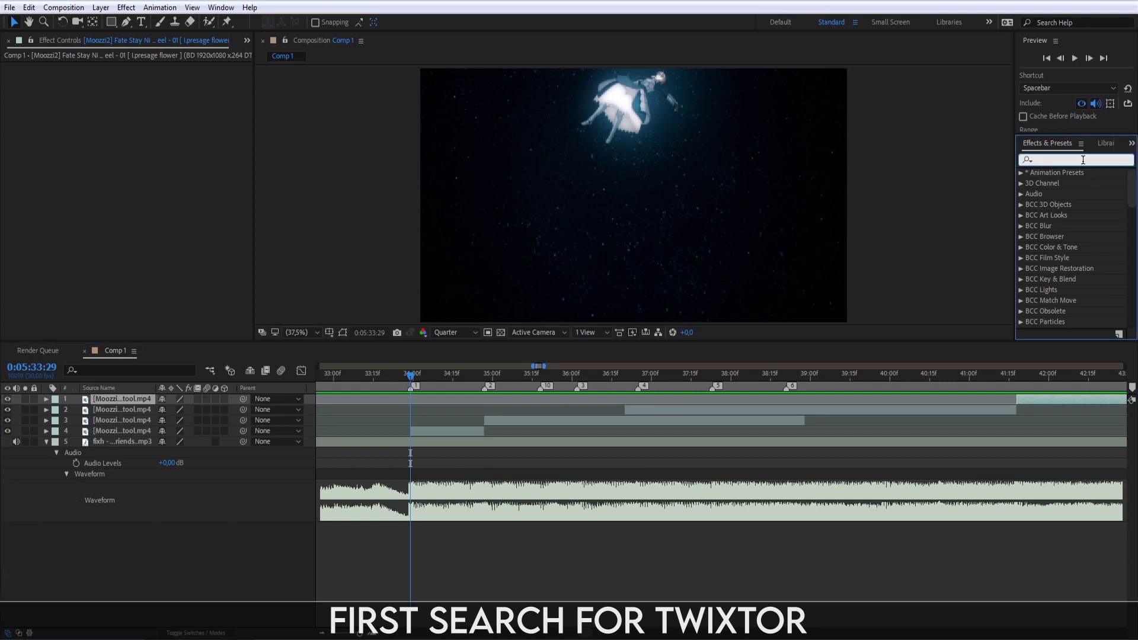
pyautogui.write('twixtor')
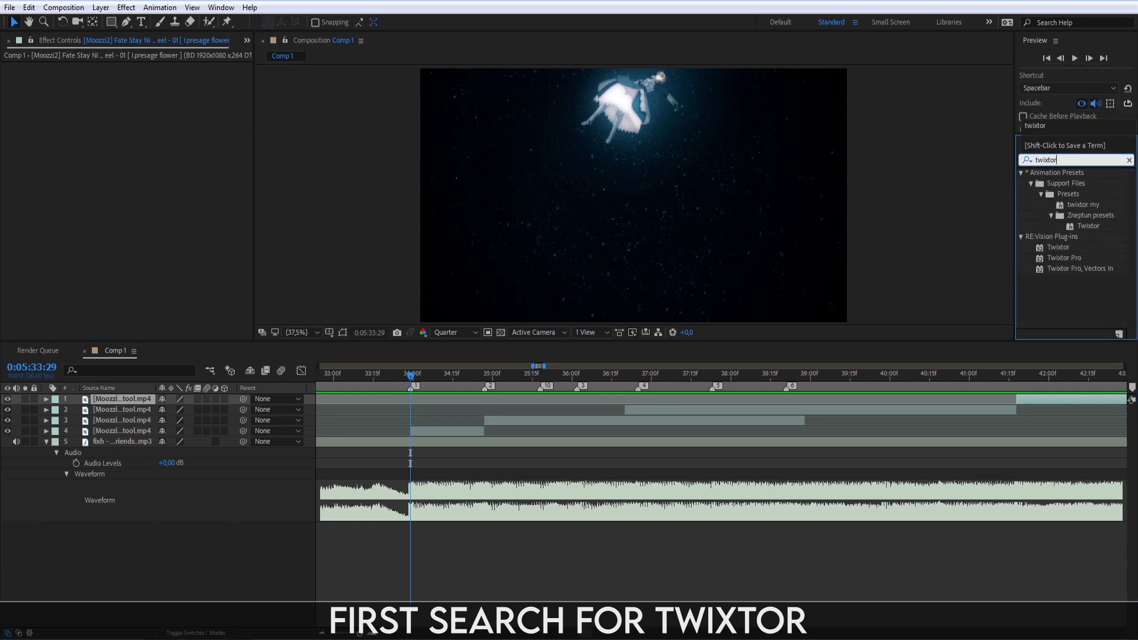
pyautogui.moveTo(1051, 247); pyautogui.dragTo(446, 432)
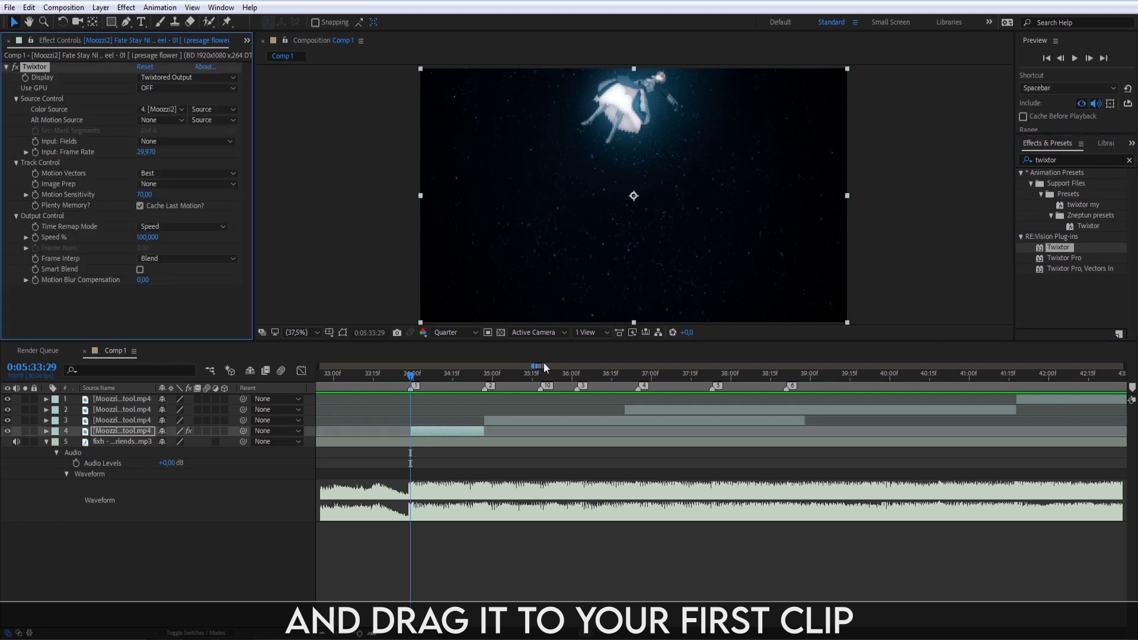
pyautogui.moveTo(544, 366); pyautogui.dragTo(542, 366)
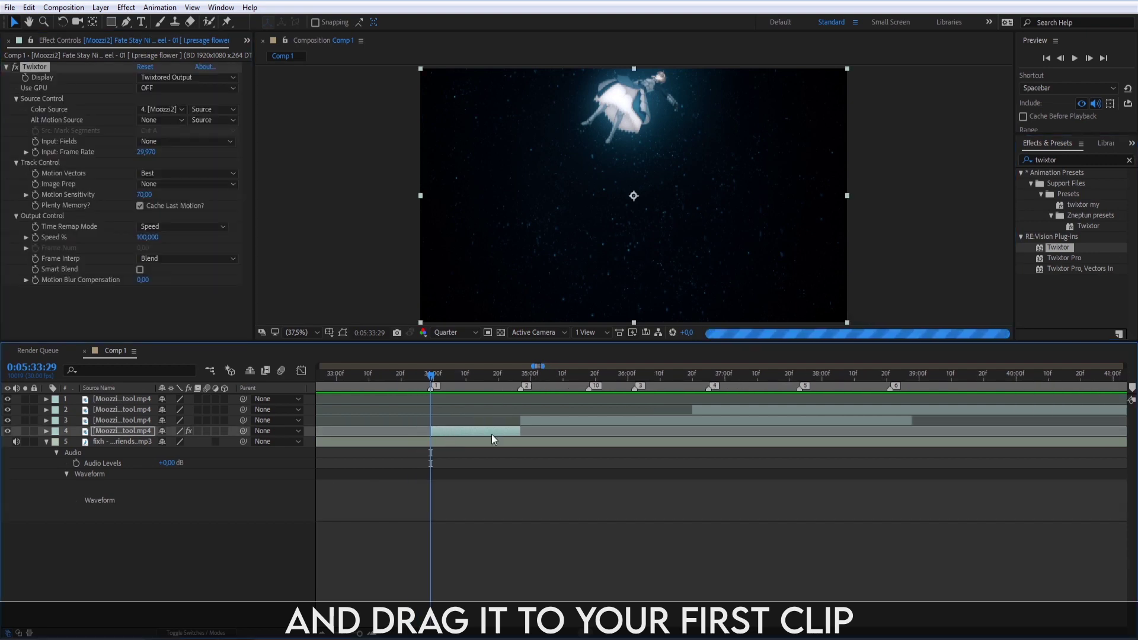
pyautogui.click(247, 41)
# Widen the Project list to check the clips' frame rate, then restore its width.
pyautogui.click(262, 54)
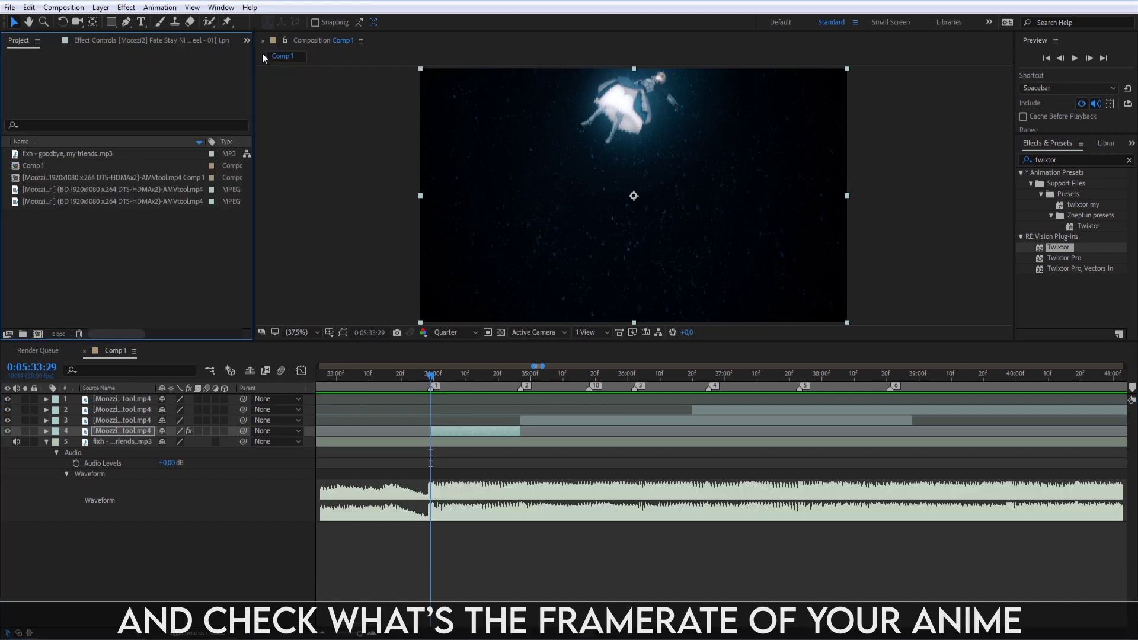
pyautogui.moveTo(253, 61); pyautogui.dragTo(369, 102)
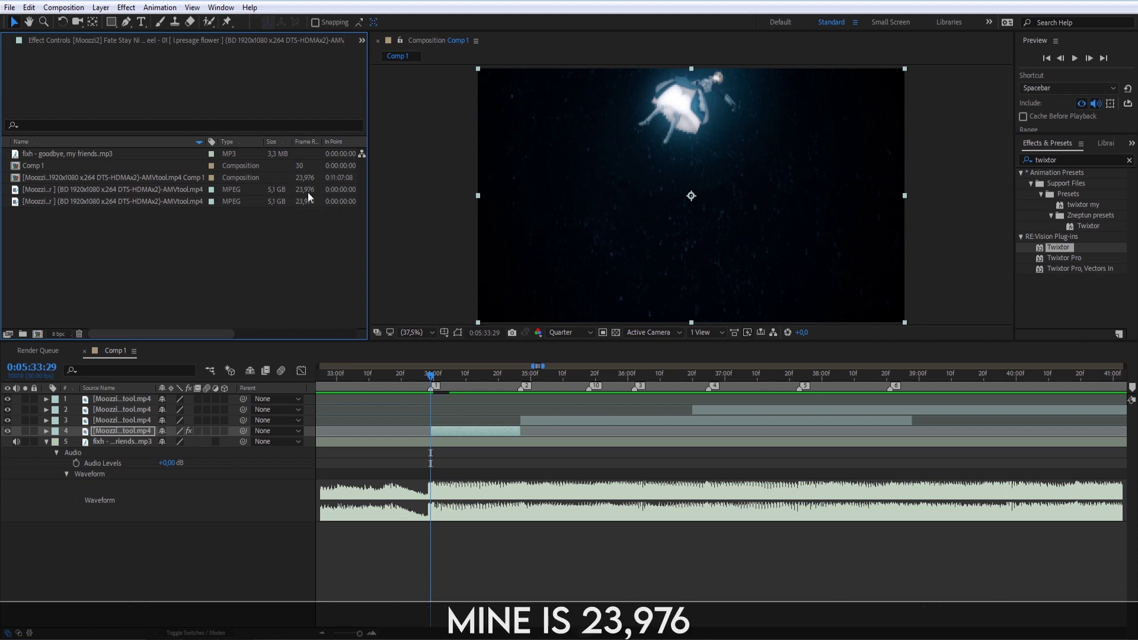
pyautogui.moveTo(367, 98); pyautogui.dragTo(265, 100)
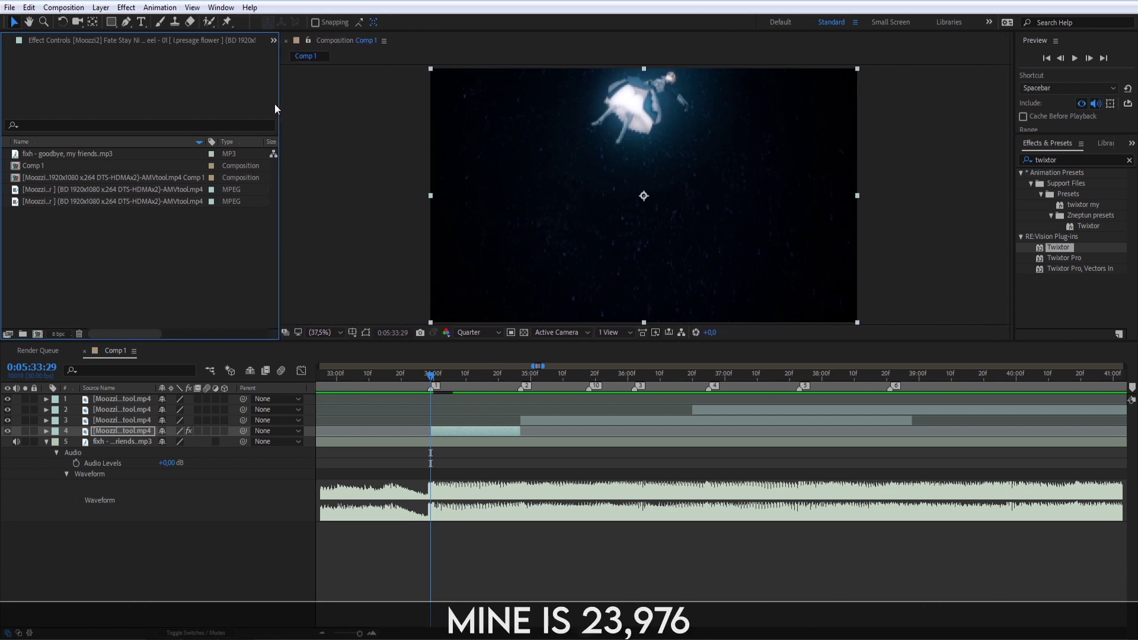
# Set Twixtor's Input: Frame Rate to 23,976/3 (7,992) and Frame Interp to Motion Weighted Blend.
pyautogui.click(258, 40)
pyautogui.click(273, 67)
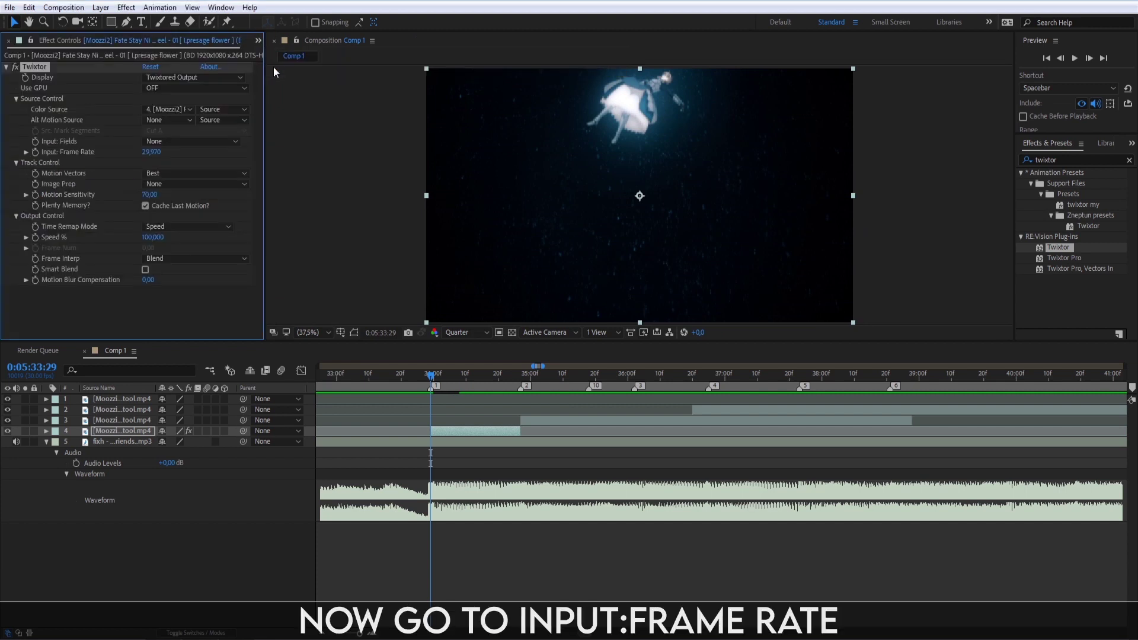
pyautogui.click(152, 153)
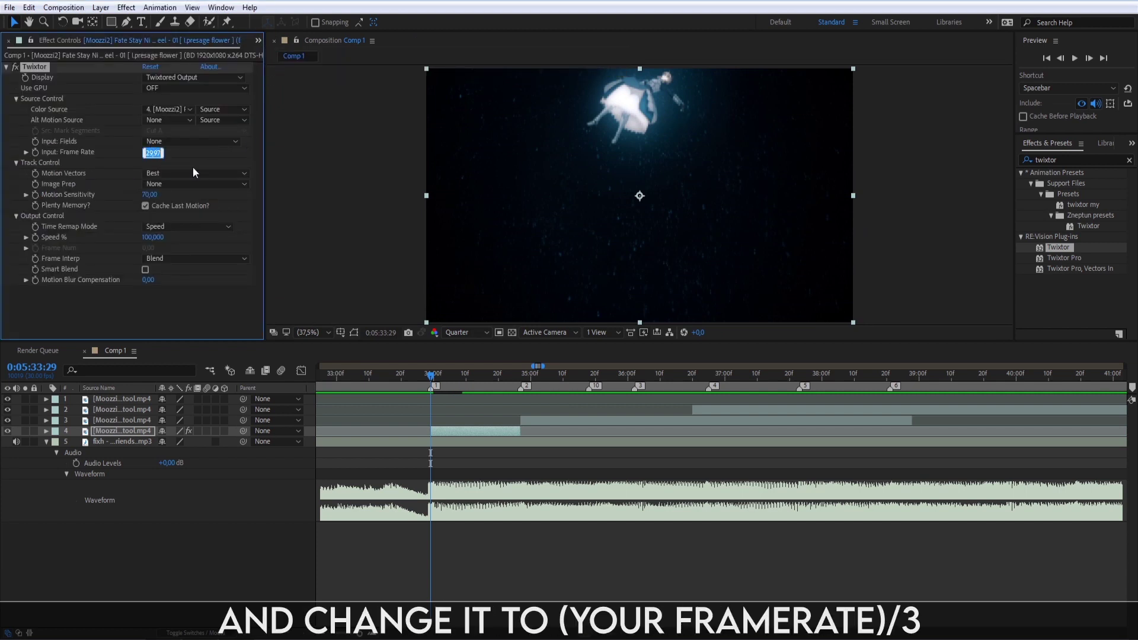
pyautogui.write('23')
pyautogui.write(',9')
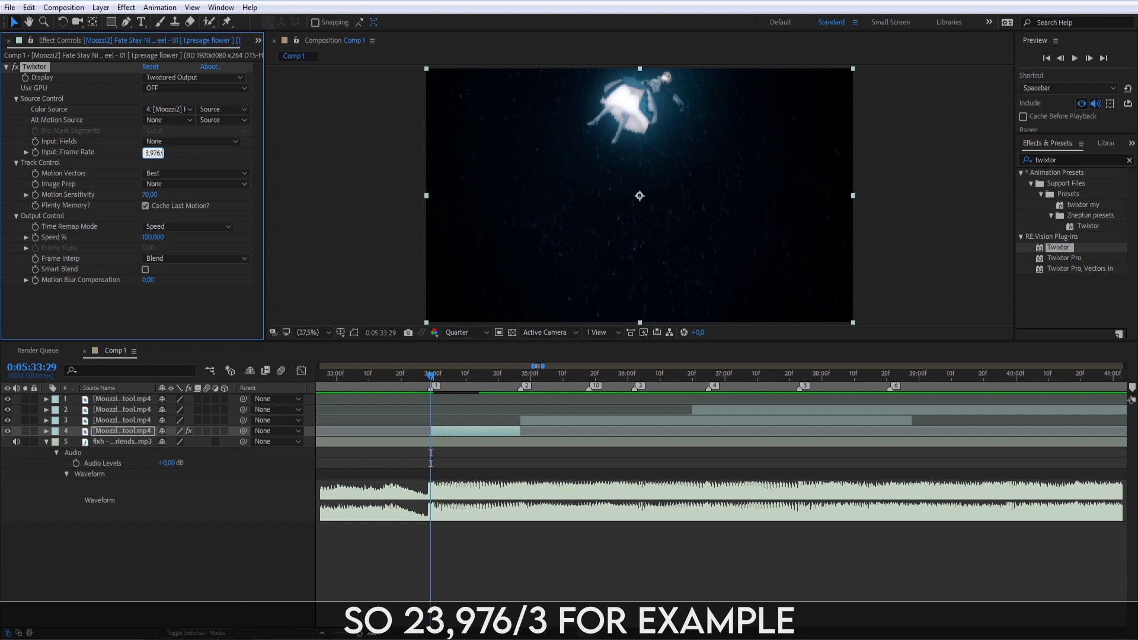
pyautogui.press('Return')
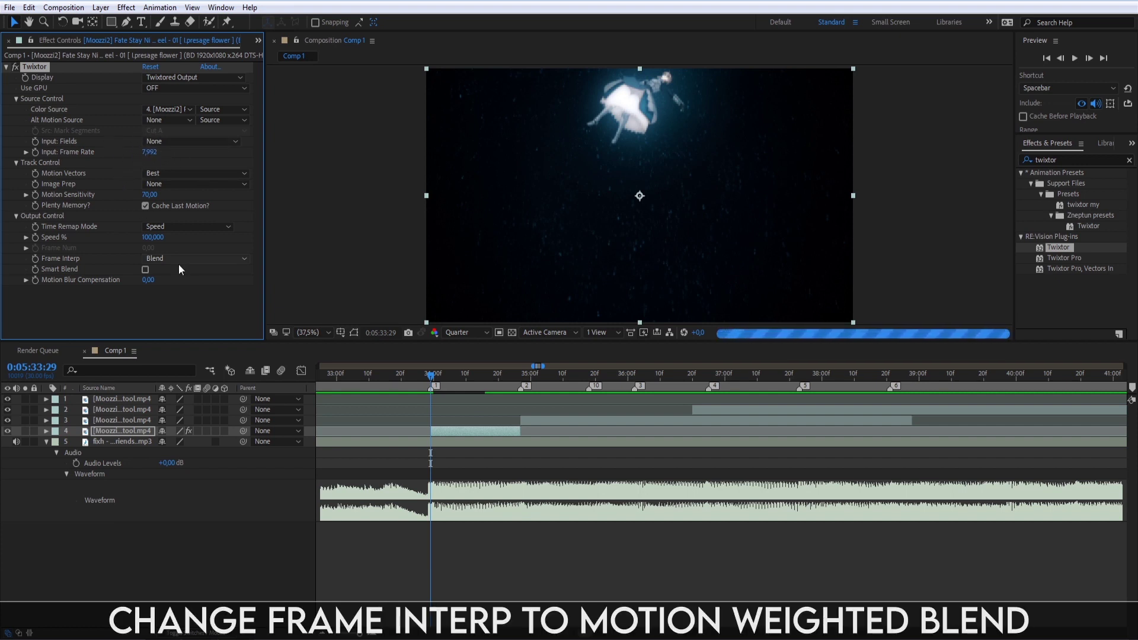
pyautogui.click(199, 265)
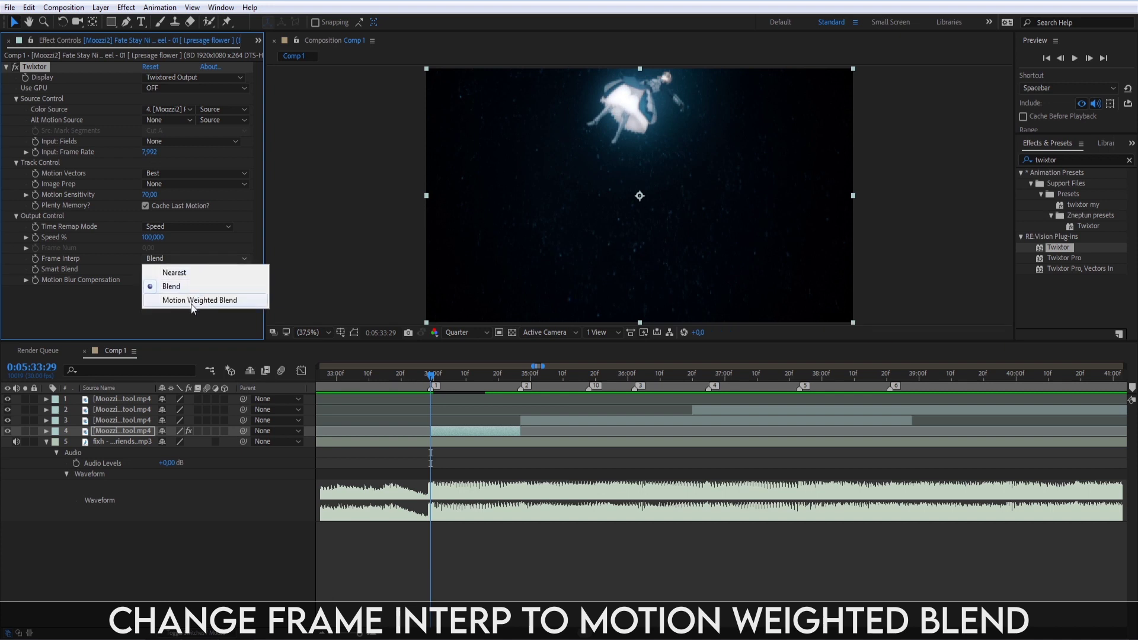
pyautogui.click(240, 300)
pyautogui.press('=')
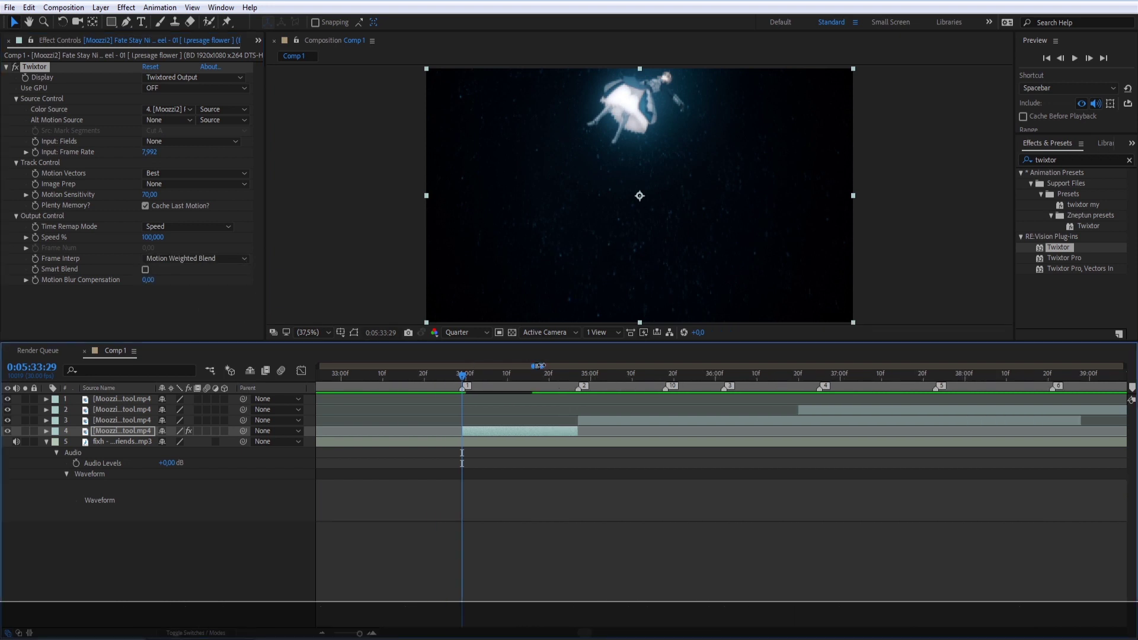
# Stretch layer 4's clip so it ends later and check it around 0:05:35:12.
pyautogui.click(745, 420)
pyautogui.moveTo(577, 431); pyautogui.dragTo(697, 430)
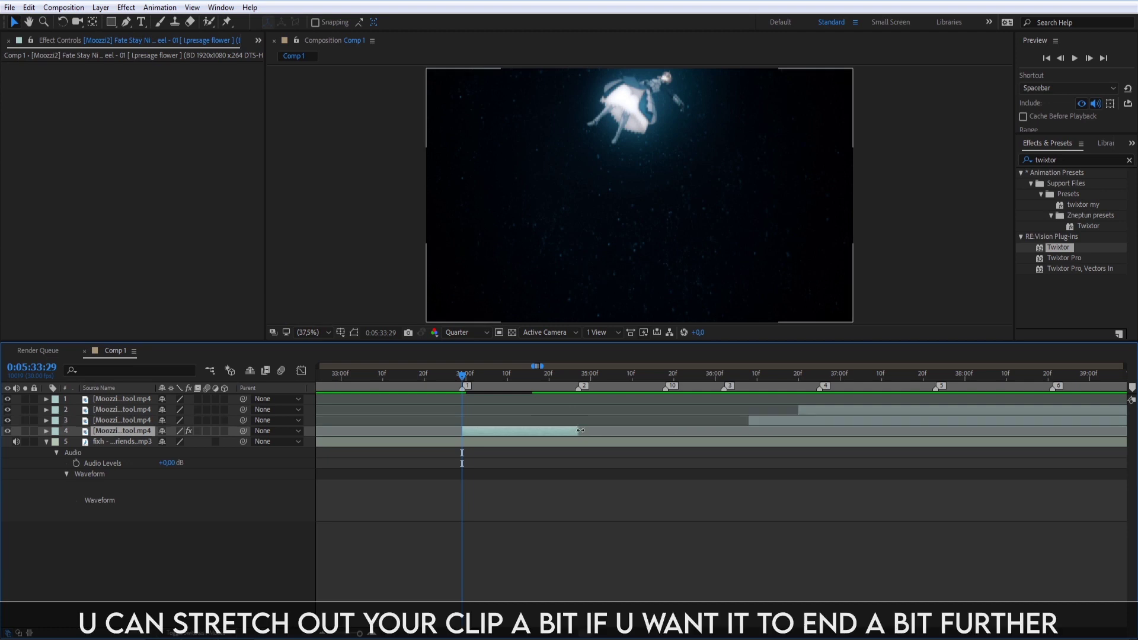
pyautogui.click(599, 375)
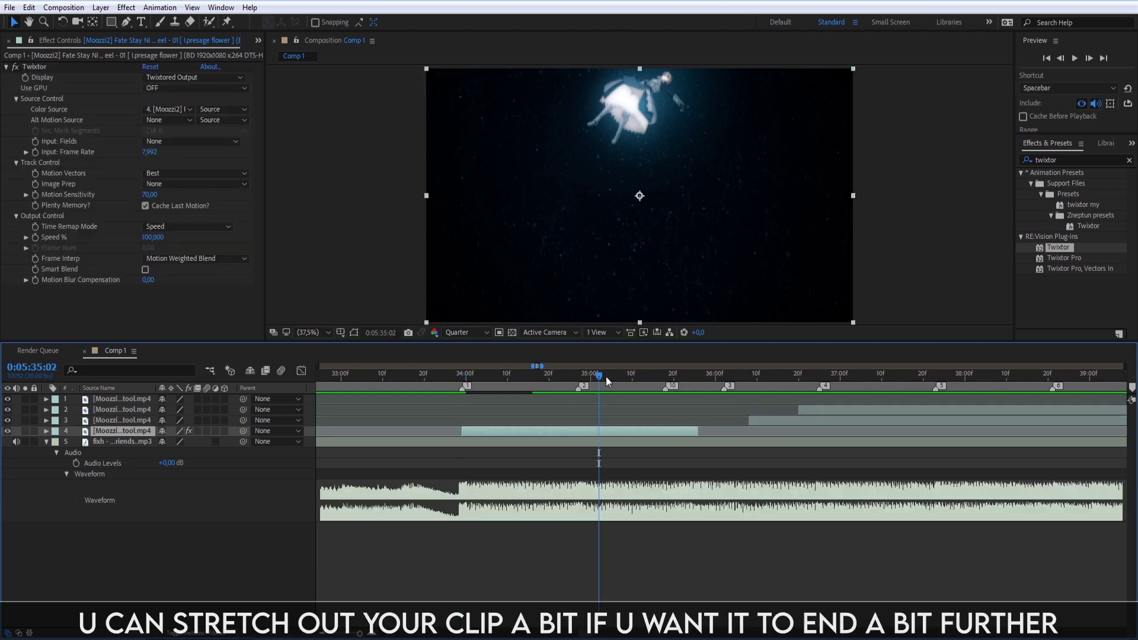
pyautogui.click(639, 377)
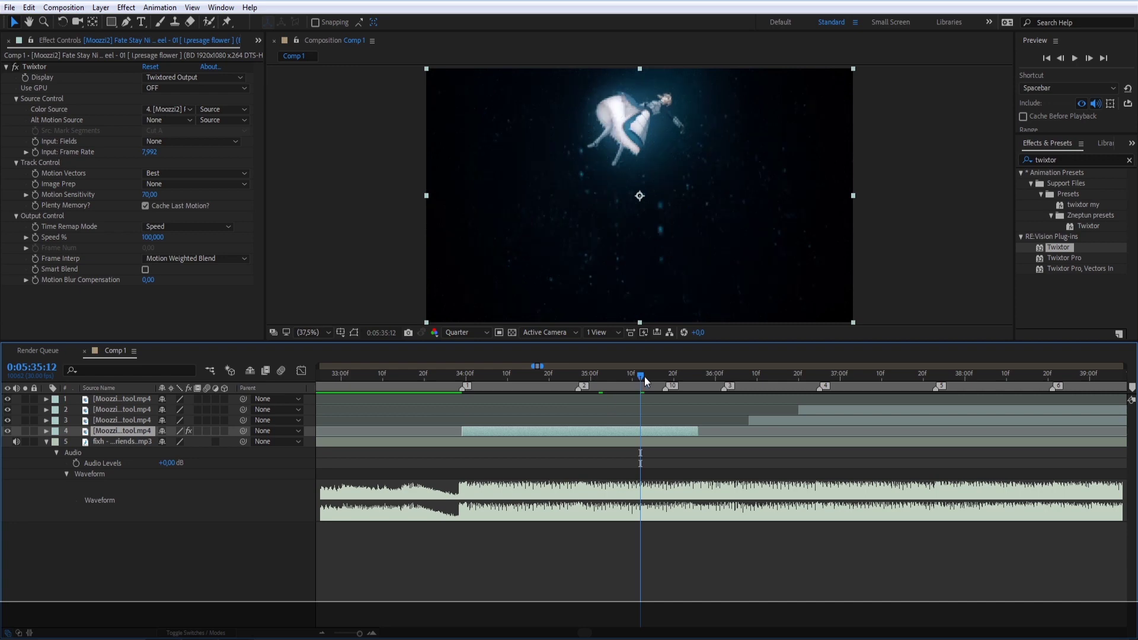
pyautogui.click(461, 376)
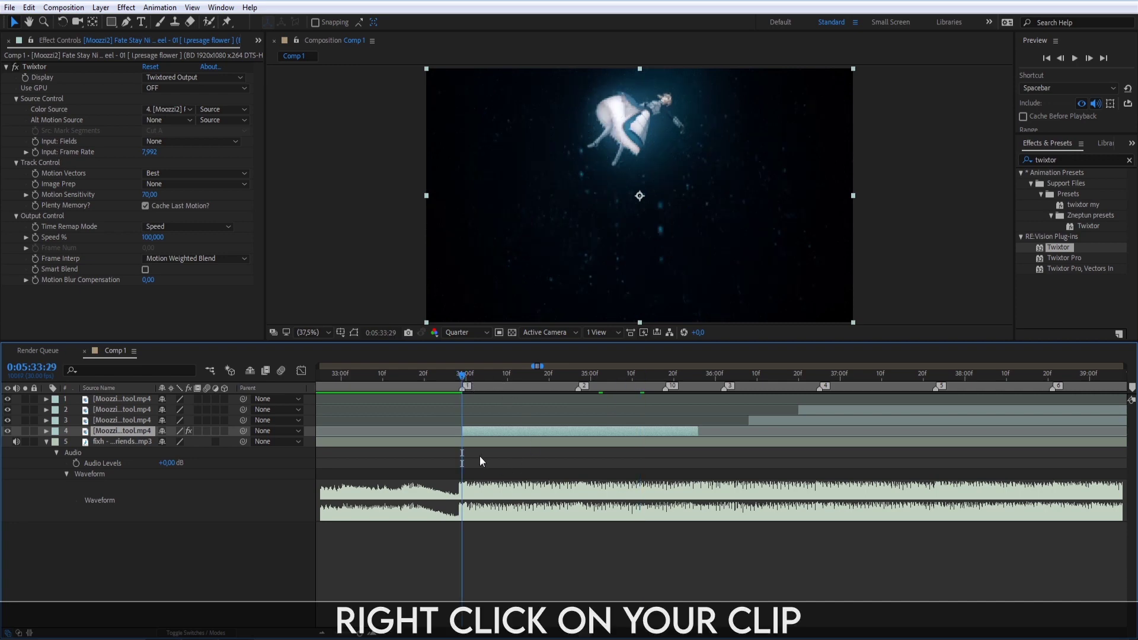
# Pre-compose layer 4 into a new Comp 2 with Move all attributes.
pyautogui.rightClick(497, 431)
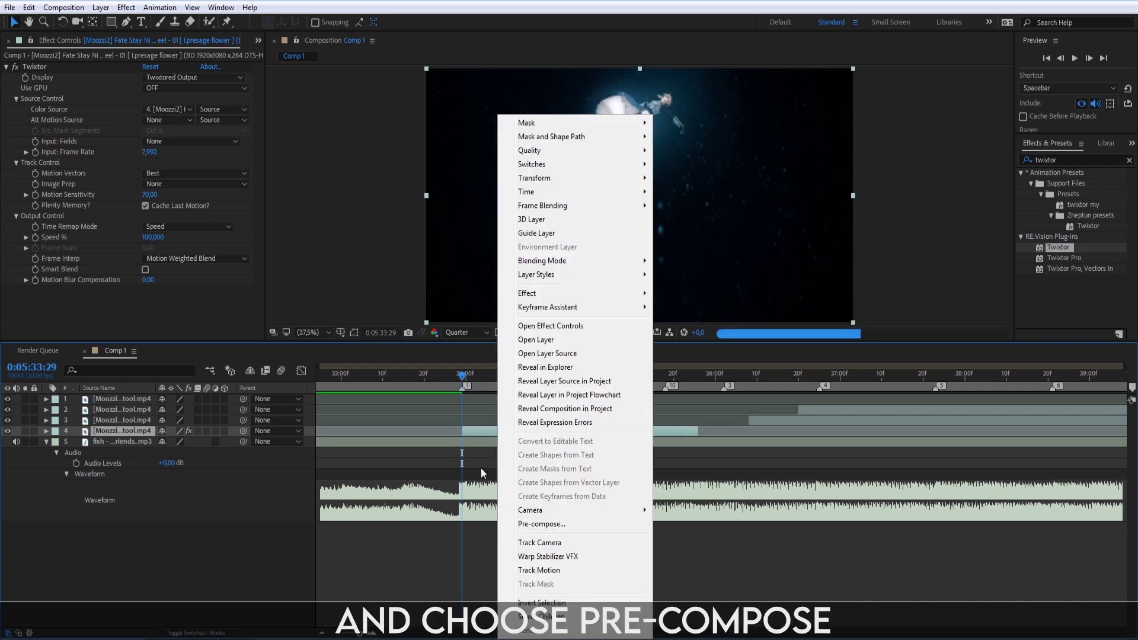
pyautogui.click(558, 525)
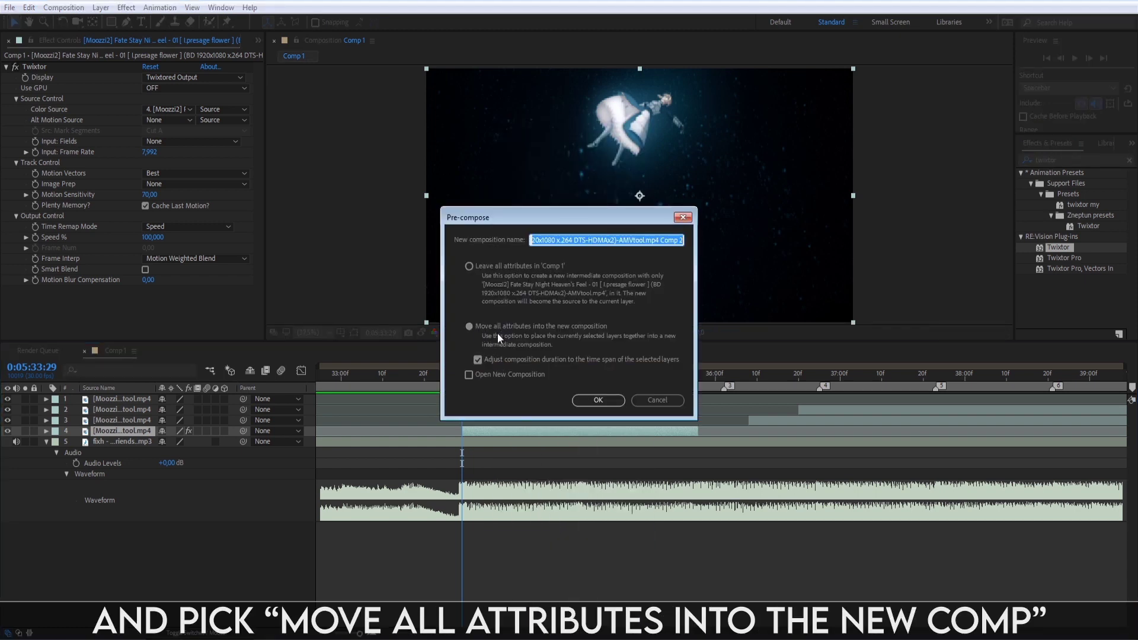
pyautogui.click(591, 401)
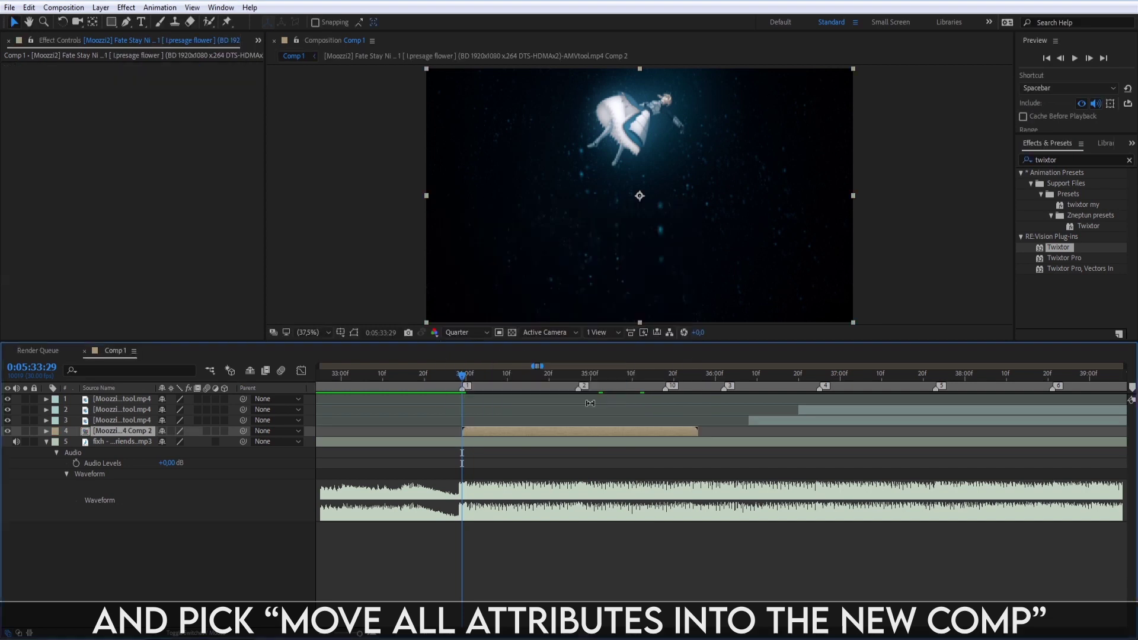
# Enable time remapping on the Comp 2 layer and add a Time Remap keyframe around 35:13.
pyautogui.rightClick(492, 429)
pyautogui.moveTo(558, 193)
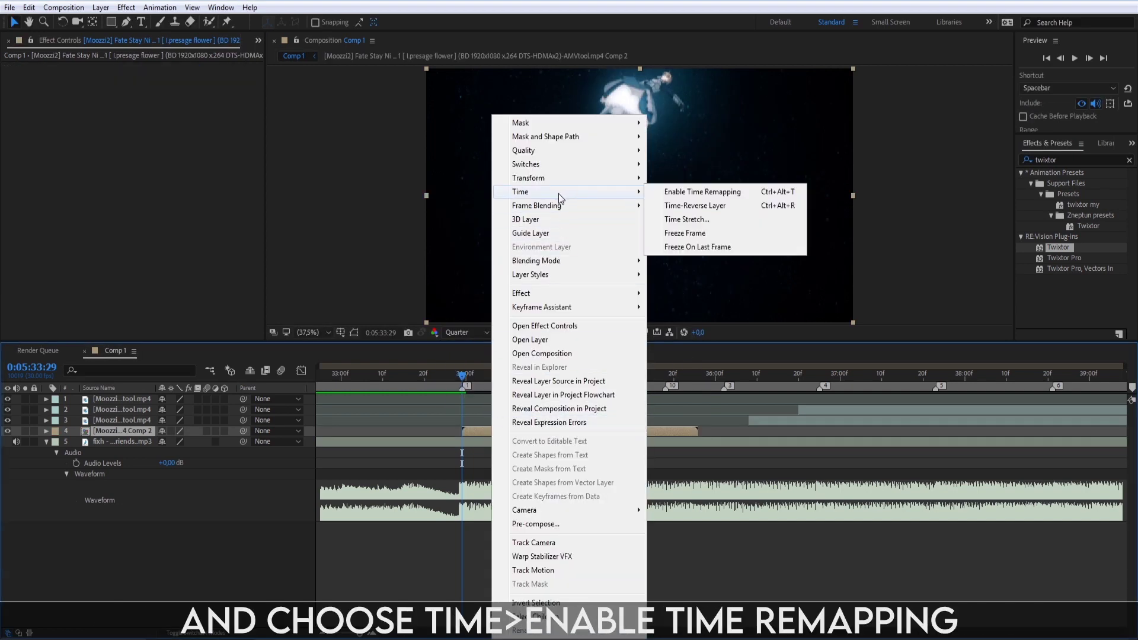
pyautogui.click(698, 194)
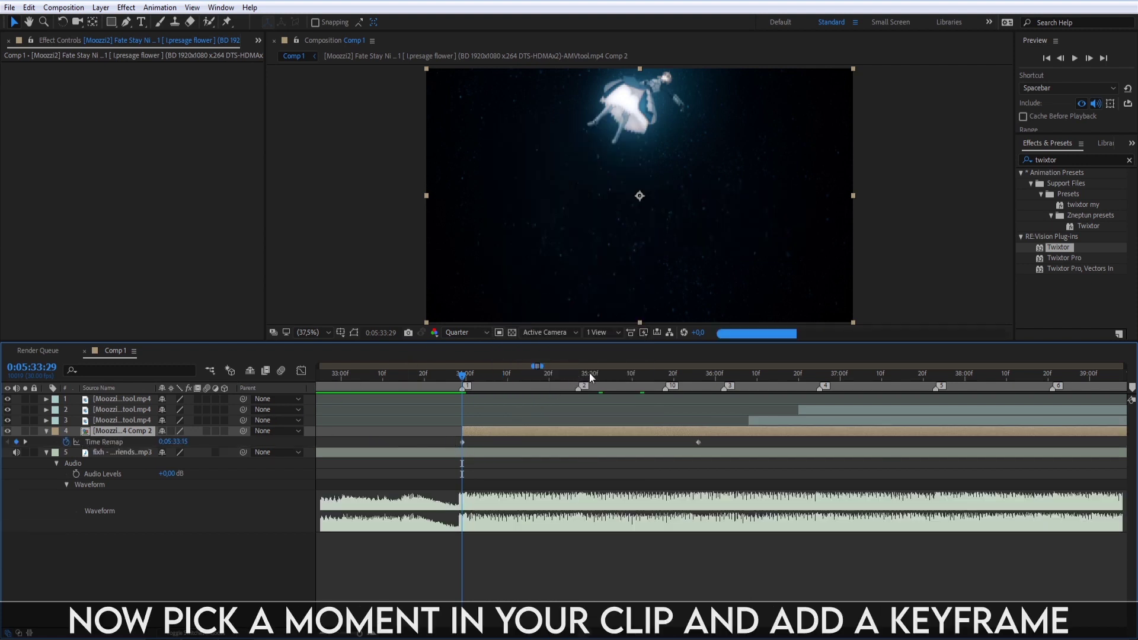
pyautogui.moveTo(623, 376); pyautogui.dragTo(645, 376)
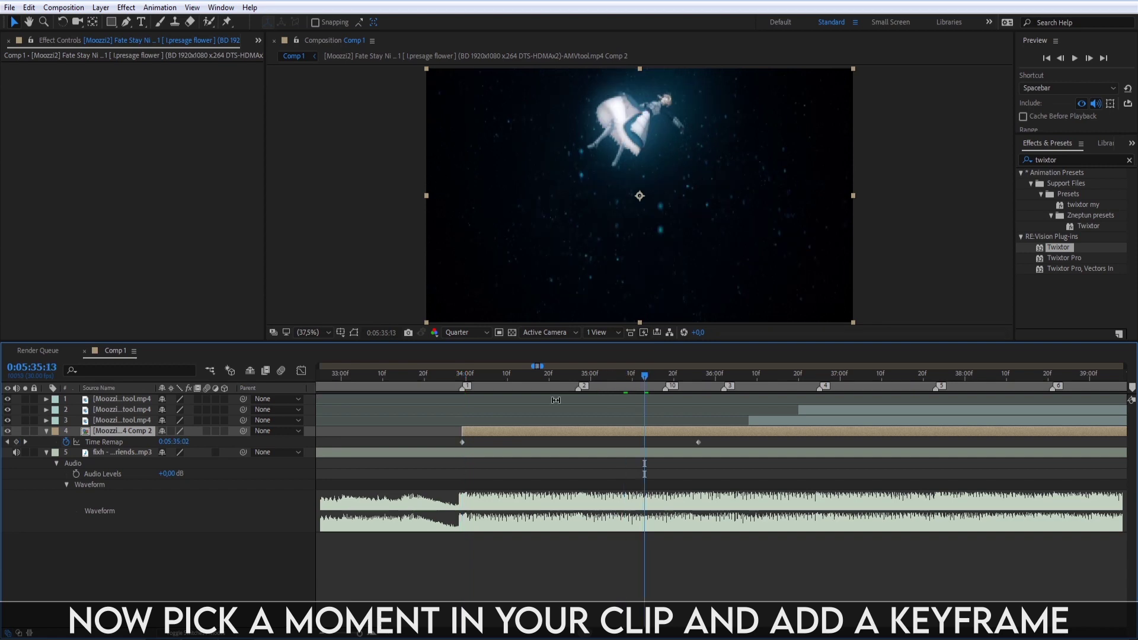
pyautogui.click(16, 442)
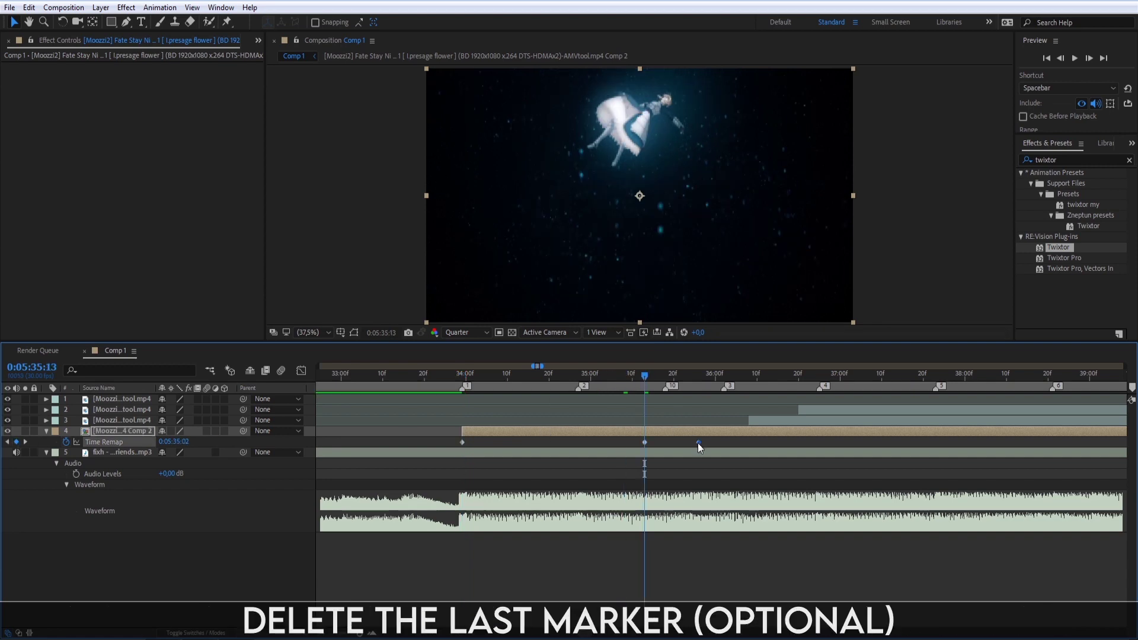
# Delete the last keyframe, move the second to 0:05:34:27, and split off and delete the tail.
pyautogui.press('Delete')
pyautogui.click(577, 376)
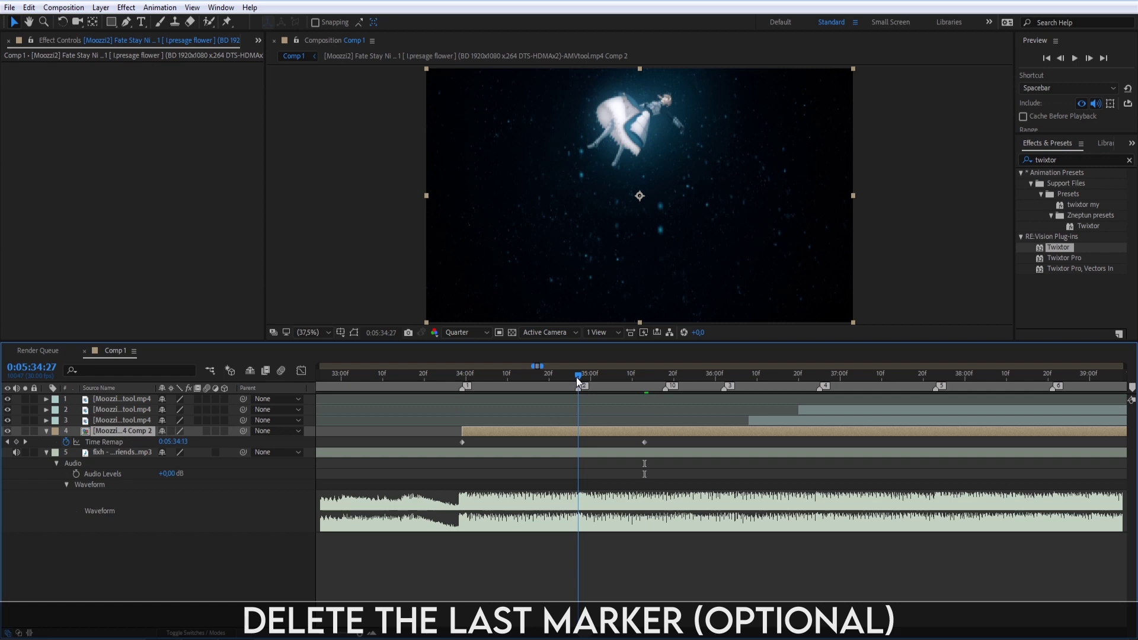
pyautogui.moveTo(577, 376); pyautogui.dragTo(575, 377)
pyautogui.moveTo(645, 442); pyautogui.dragTo(574, 443)
pyautogui.click(576, 379)
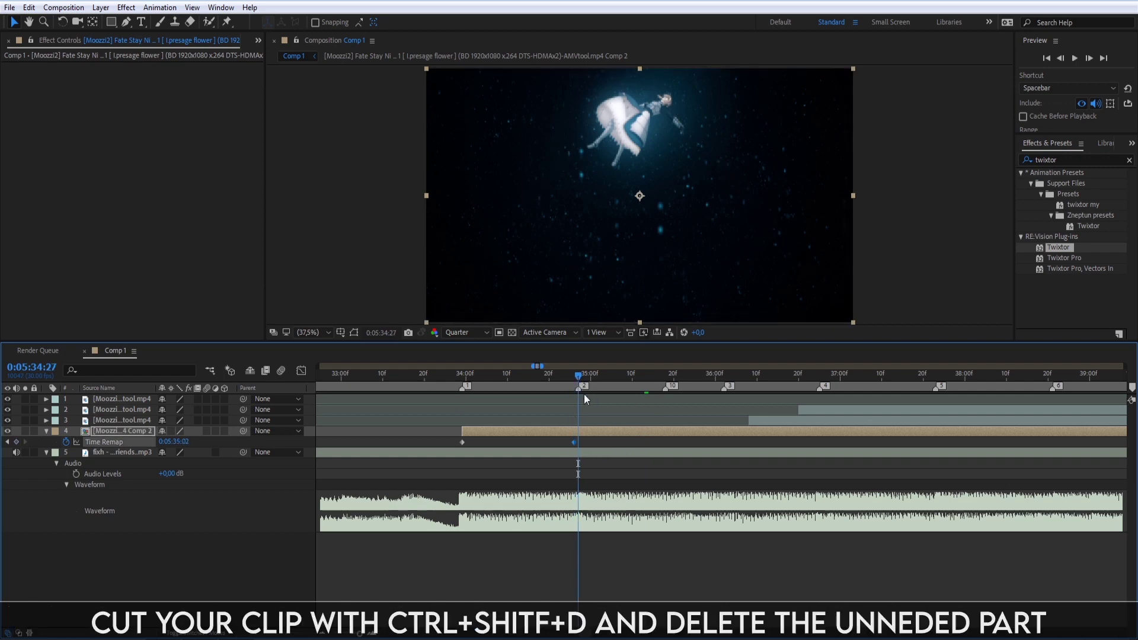
pyautogui.hotkey('ctrl', 'shift', 'd')
pyautogui.press('Delete')
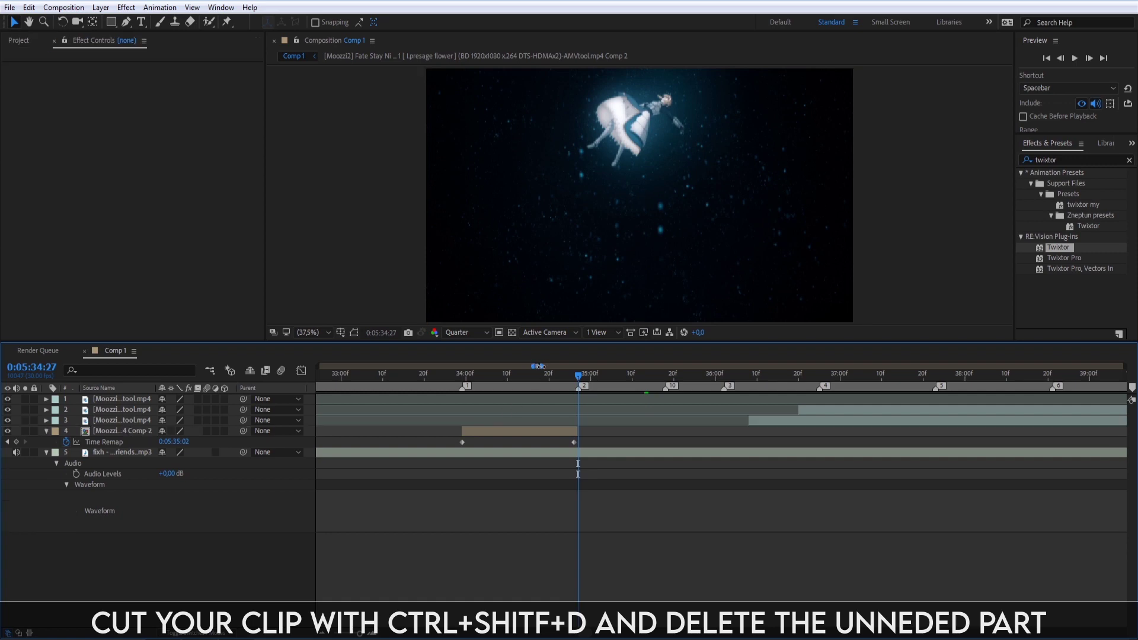
# Select both Time Remap keyframes of layer 4 and apply Easy Ease with F9.
pyautogui.press('=')
pyautogui.press('=')
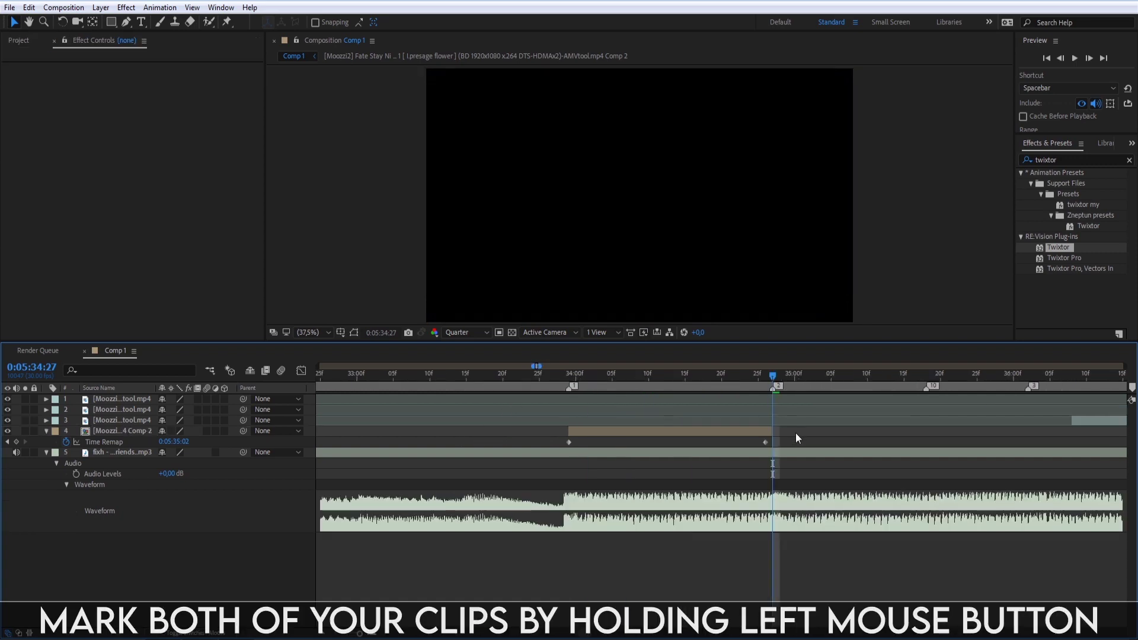
pyautogui.moveTo(795, 436); pyautogui.dragTo(555, 451)
pyautogui.click(670, 377)
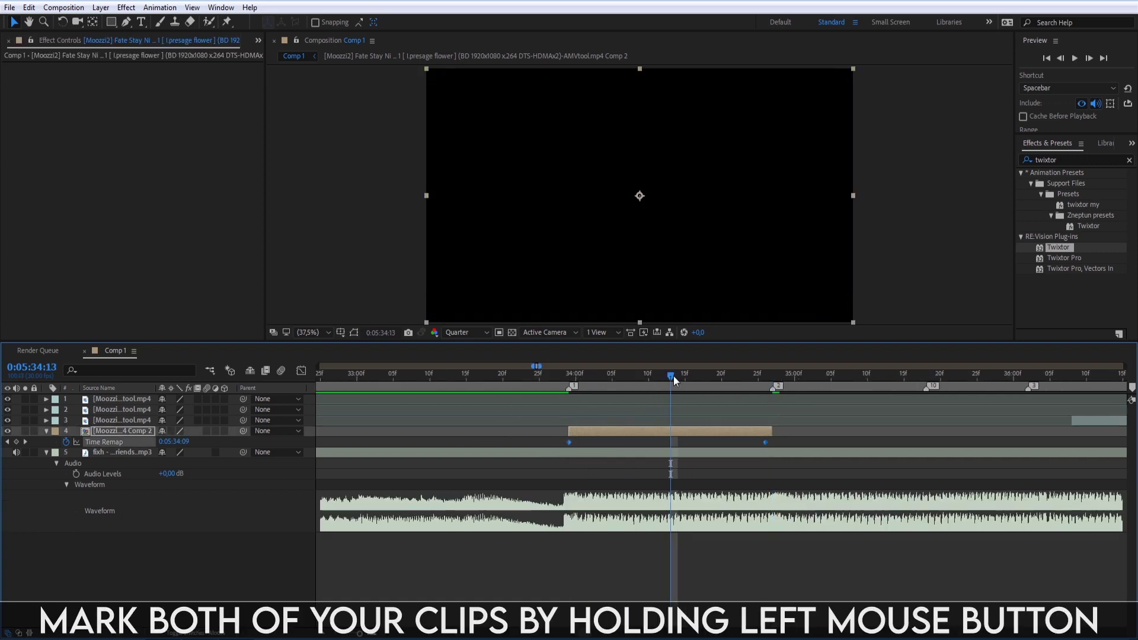
pyautogui.press('F9')
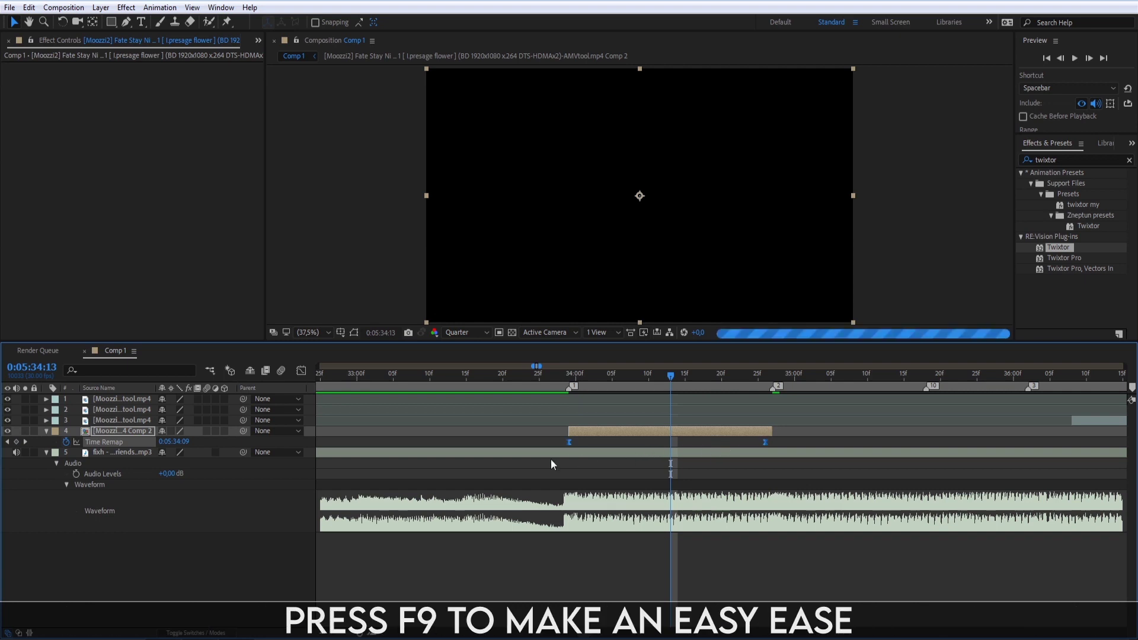
# In the Graph Editor, raise the first out-handle and lower the second in-handle into an S-curve.
pyautogui.click(301, 371)
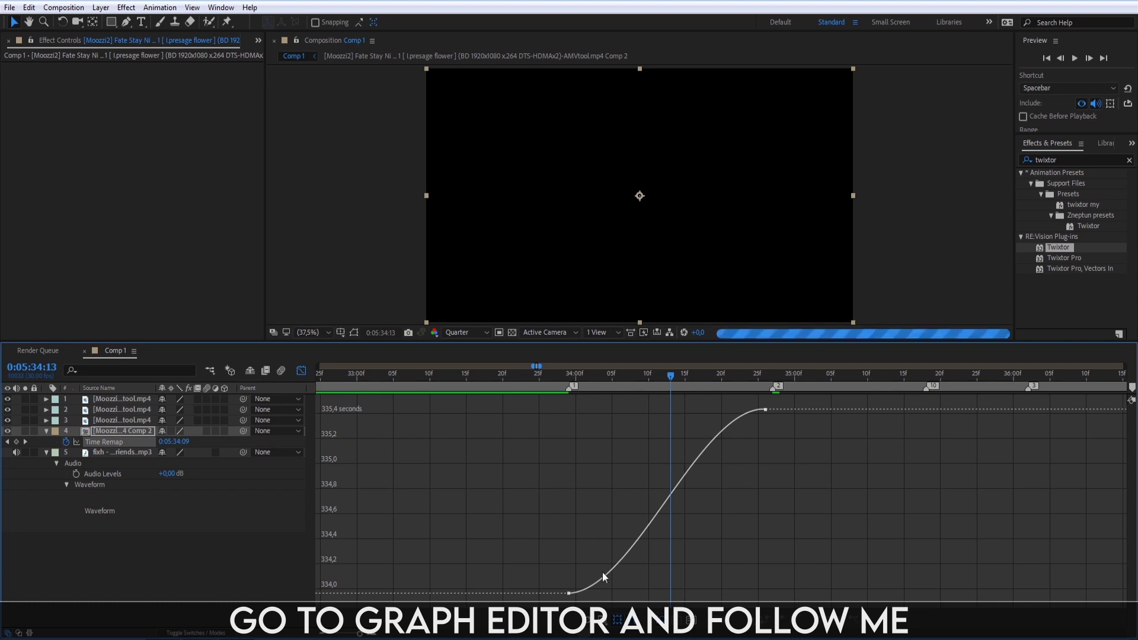
pyautogui.click(568, 592)
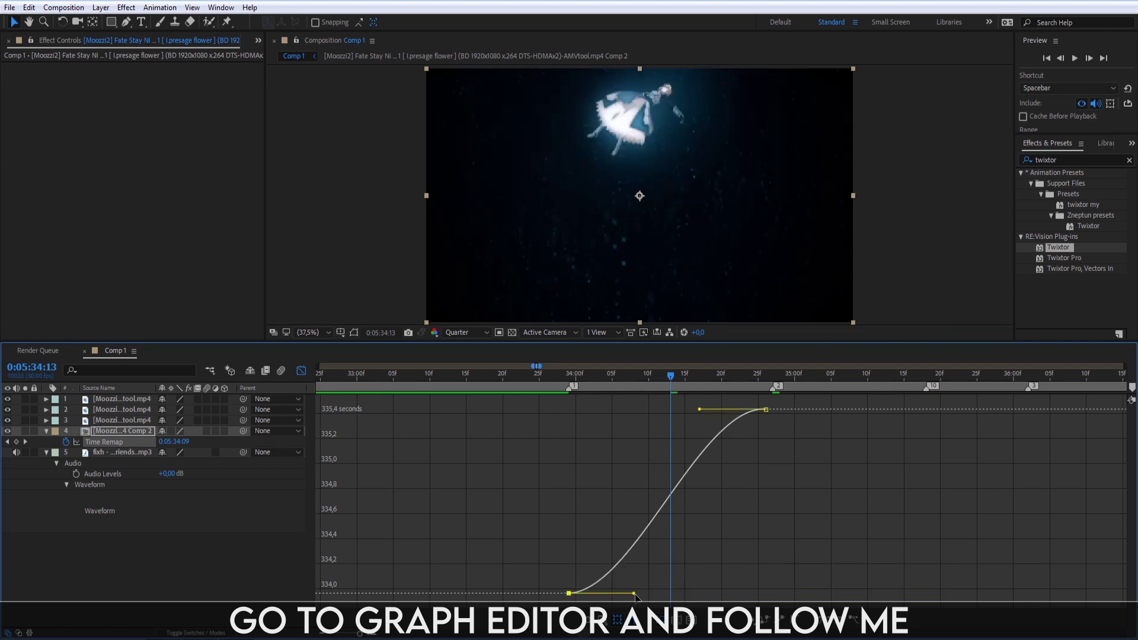
pyautogui.moveTo(634, 592)
pyautogui.mouseDown()
pyautogui.moveTo(572, 479)
pyautogui.moveTo(582, 464)
pyautogui.mouseUp()
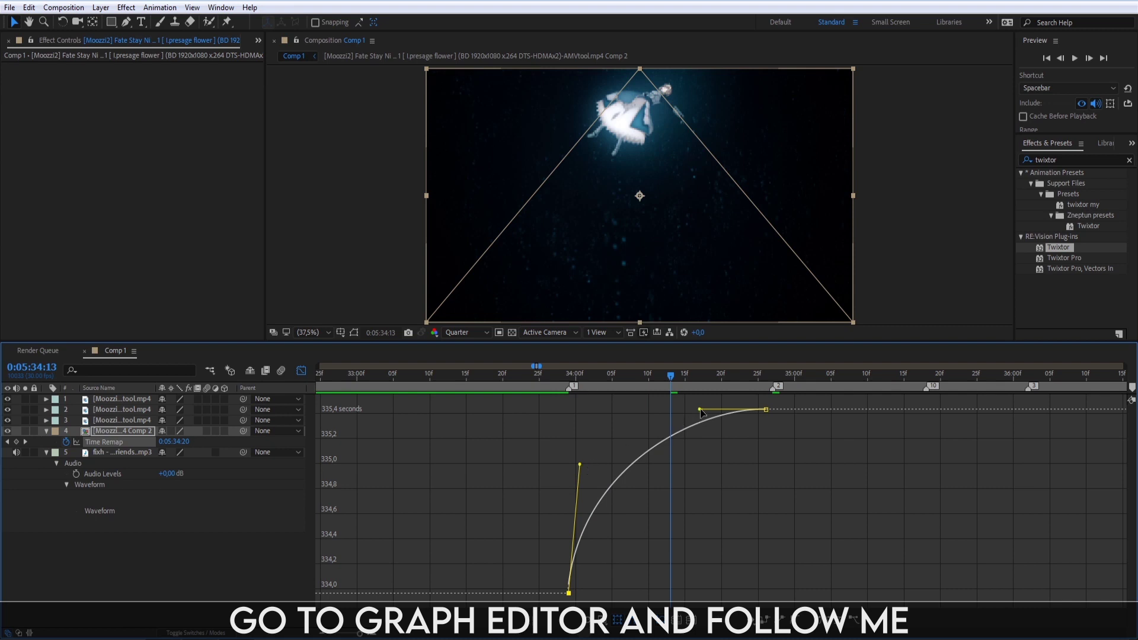
pyautogui.moveTo(700, 410); pyautogui.dragTo(757, 562)
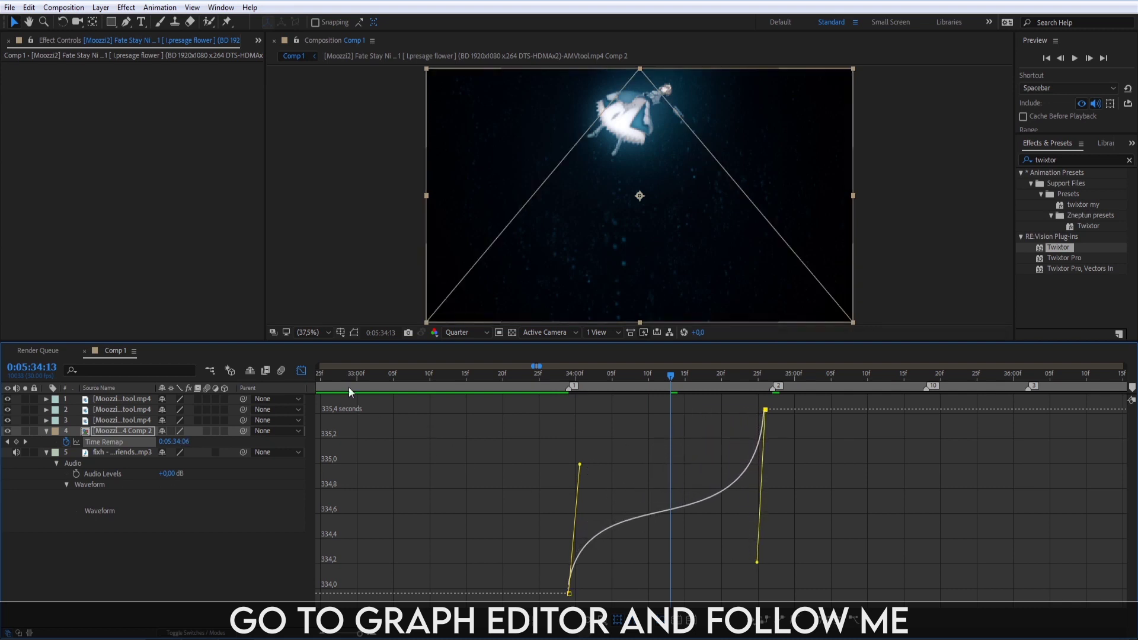
pyautogui.click(302, 370)
pyautogui.moveTo(456, 374)
pyautogui.mouseDown()
pyautogui.moveTo(610, 379)
pyautogui.moveTo(569, 379)
pyautogui.mouseUp()
# Apply RSMB motion blur to layer 4 (Blur Amount 0.50, Motion Sensitivity 70).
pyautogui.doubleClick(1067, 160)
pyautogui.write('rs')
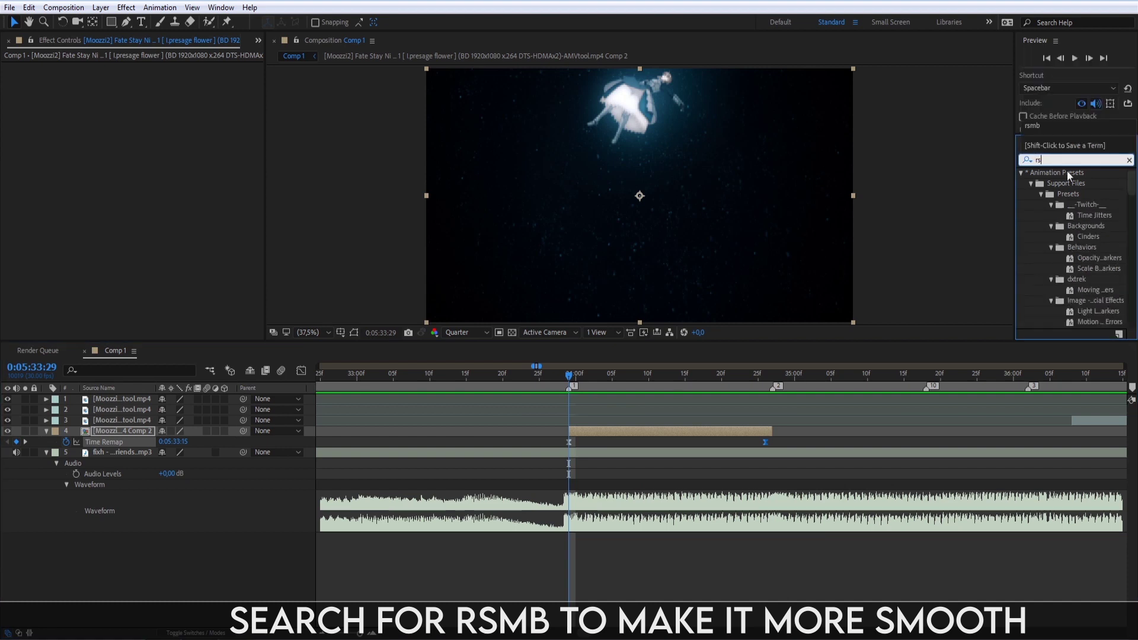
pyautogui.write('mb')
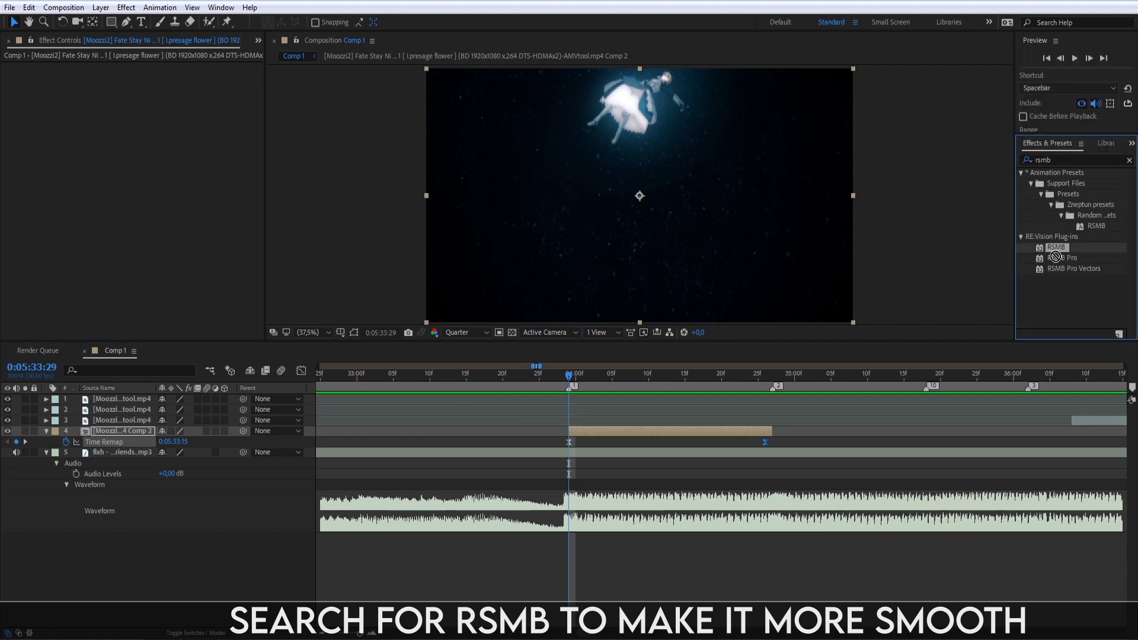
pyautogui.moveTo(1055, 247); pyautogui.dragTo(643, 431)
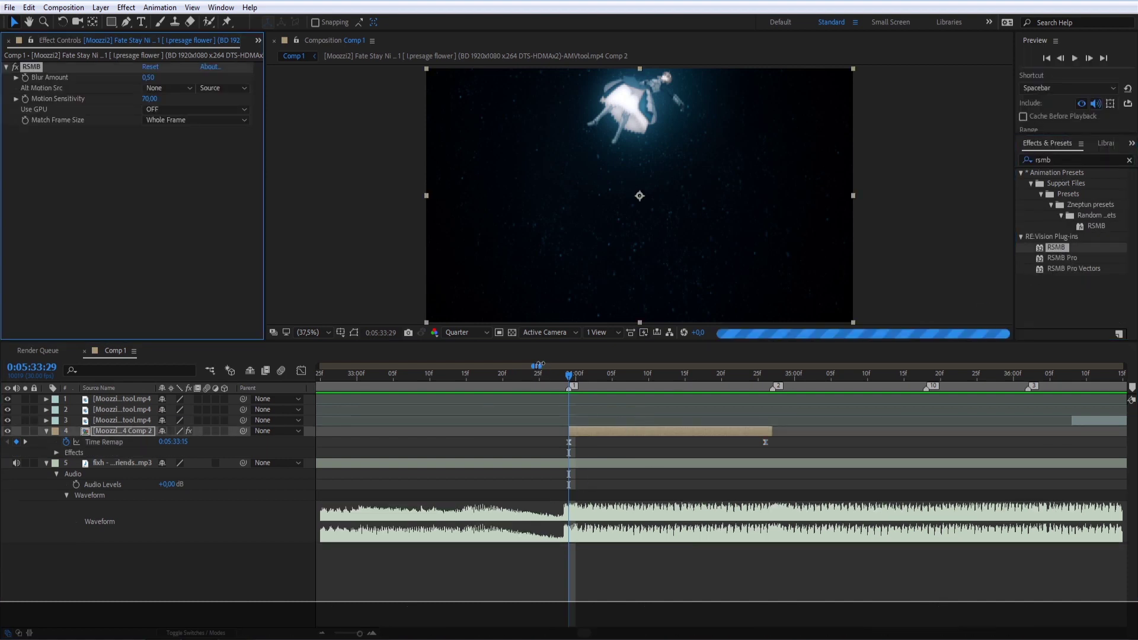
pyautogui.scroll(-2, 535, 366)
pyautogui.scroll(1, 535, 365)
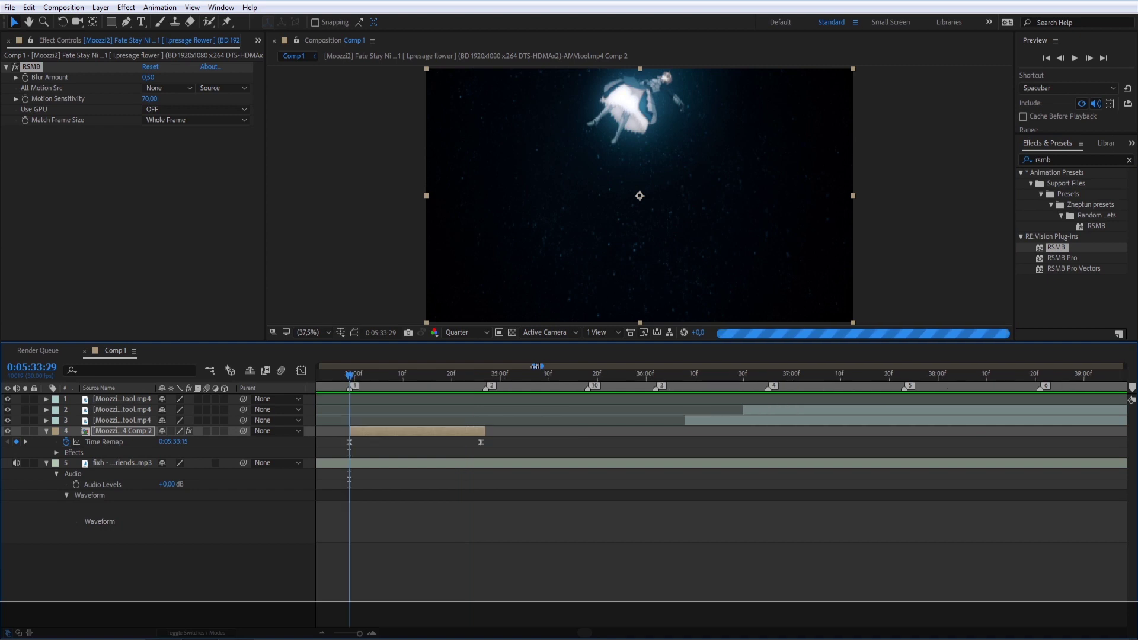
pyautogui.click(487, 376)
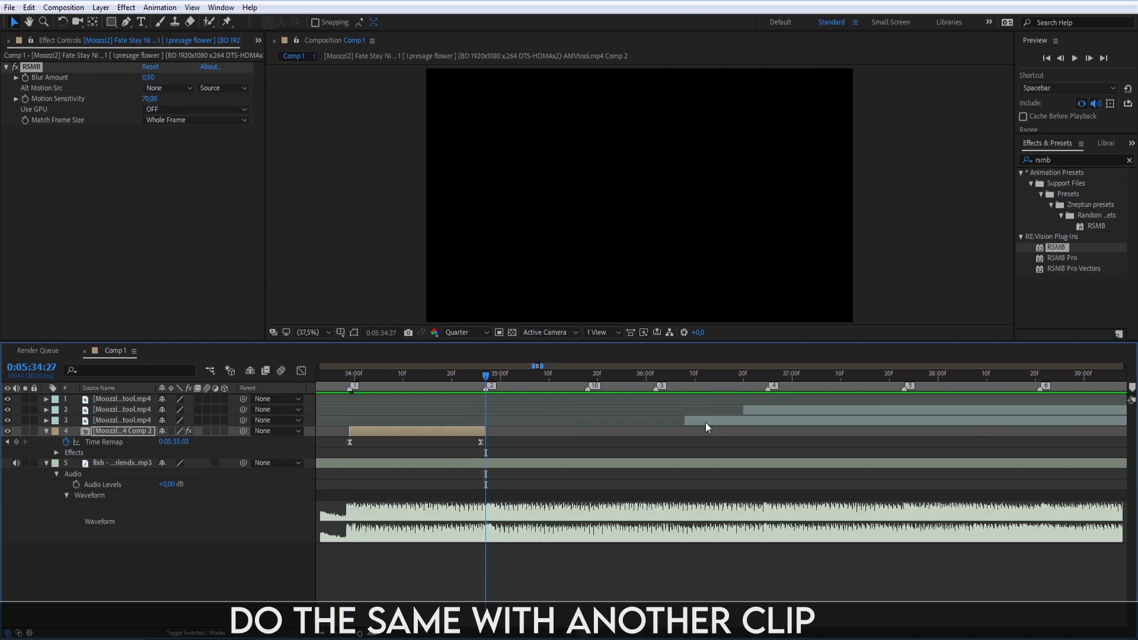
# Move layer 3 to start at 0:05:34:27 and shift layer 2 later, previewing each change.
pyautogui.moveTo(706, 421); pyautogui.dragTo(509, 424)
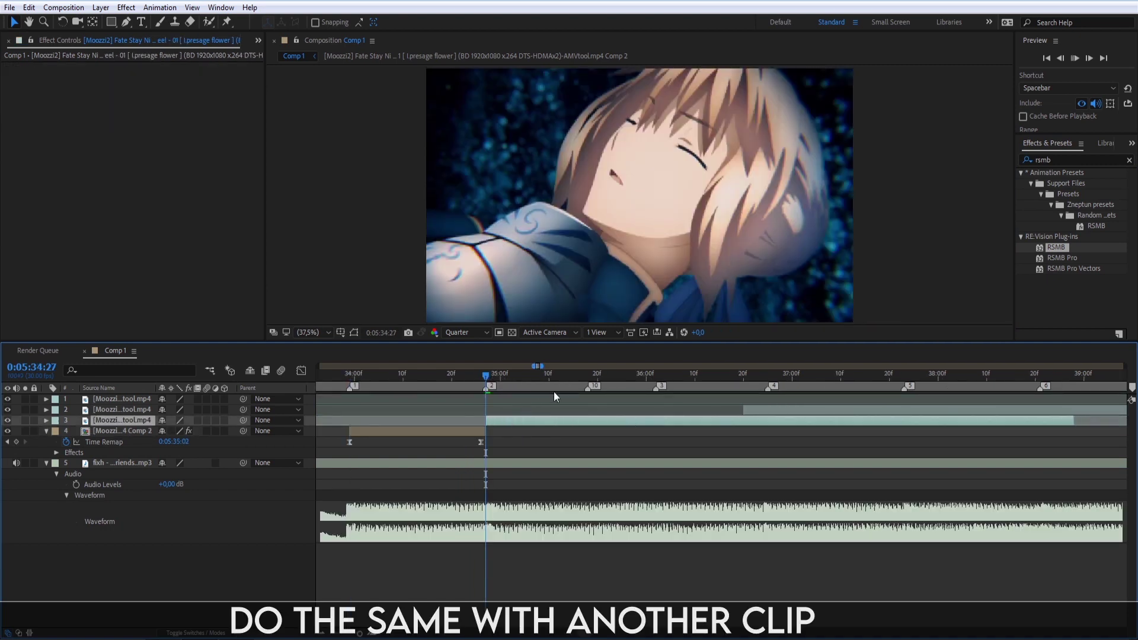
pyautogui.press('space')
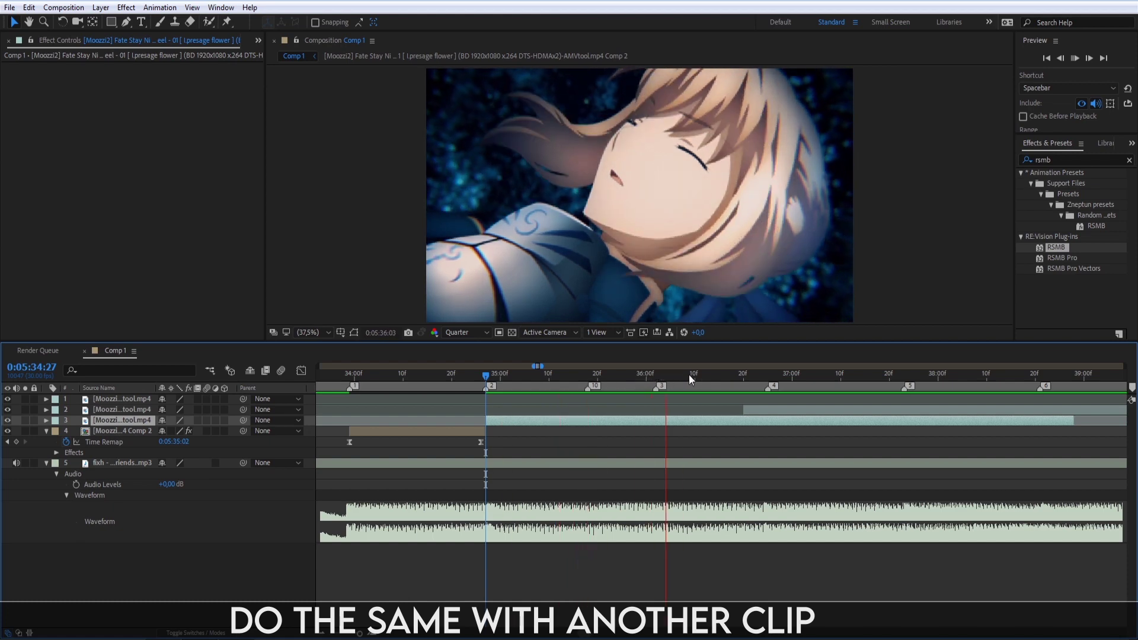
pyautogui.moveTo(764, 410); pyautogui.dragTo(1068, 410)
pyautogui.press('space')
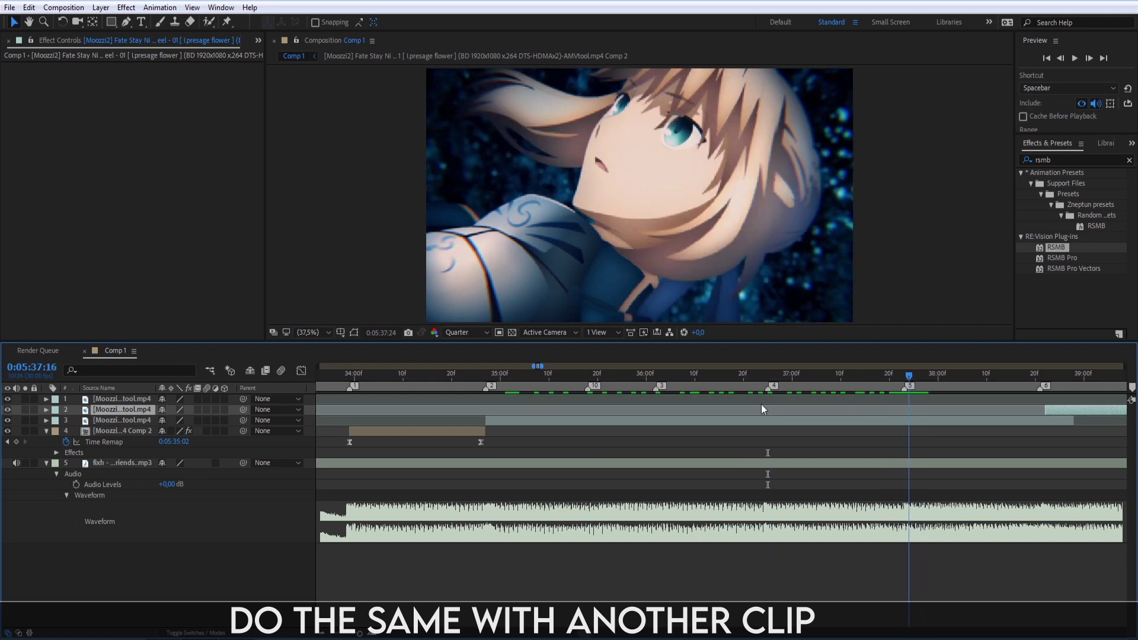
pyautogui.click(484, 382)
# Search for Twixtor again and apply it to layer 3.
pyautogui.doubleClick(1073, 157)
pyautogui.press('BackSpace')
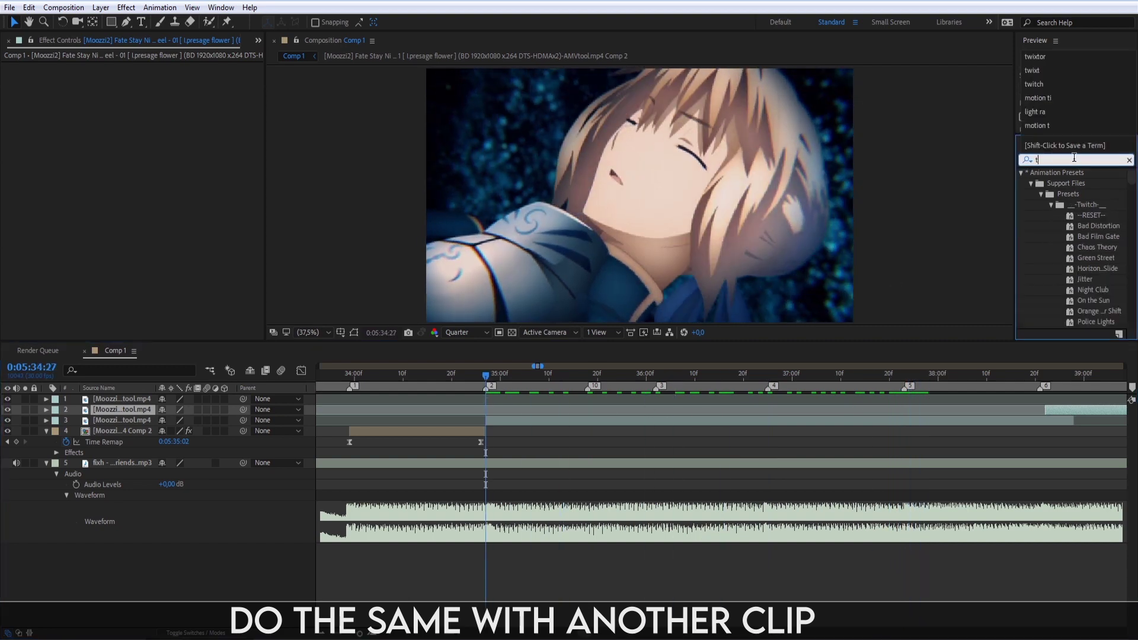
pyautogui.write('twixt')
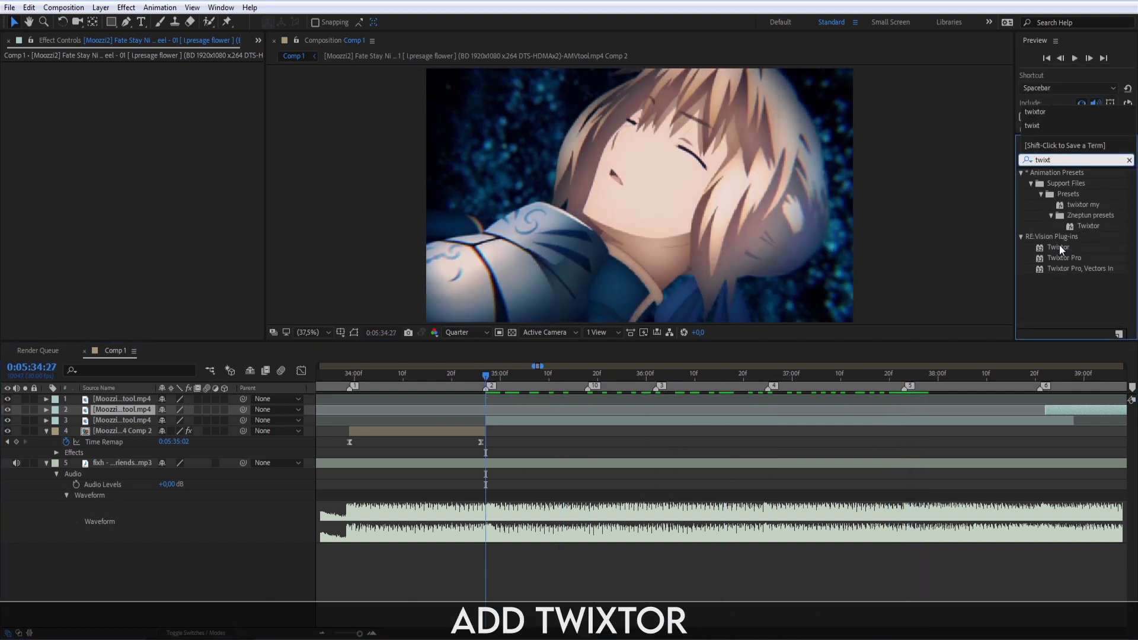
pyautogui.moveTo(1057, 247); pyautogui.dragTo(125, 420)
# Set layer 3's Twixtor input frame rate to 23,976/3 with Motion Weighted Blend interpolation.
pyautogui.click(153, 152)
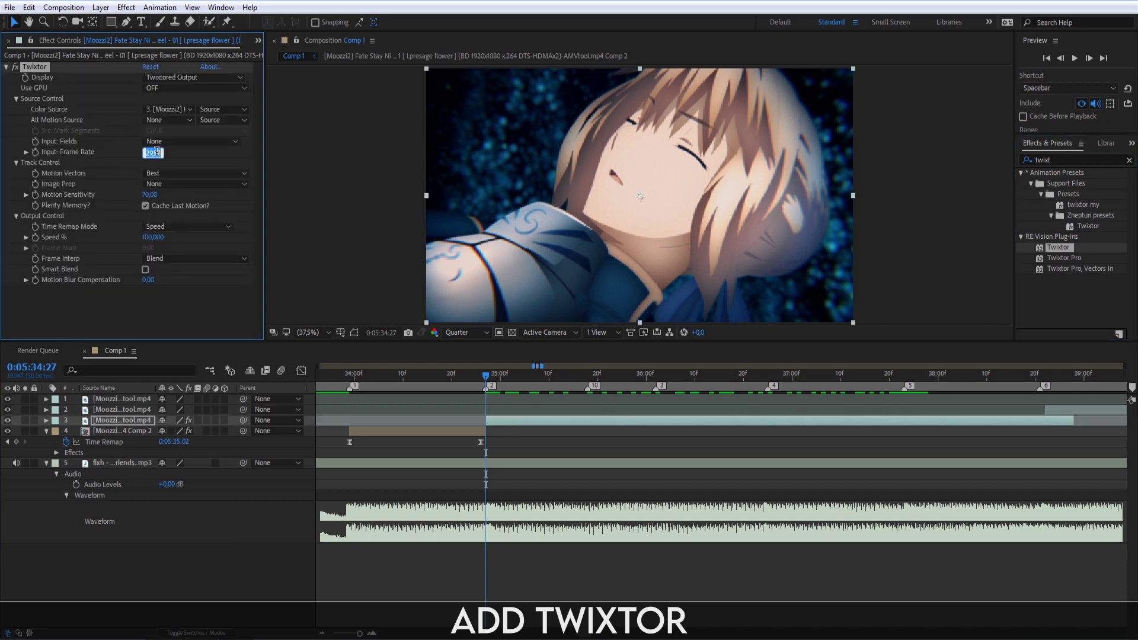
pyautogui.press('End')
pyautogui.write('/')
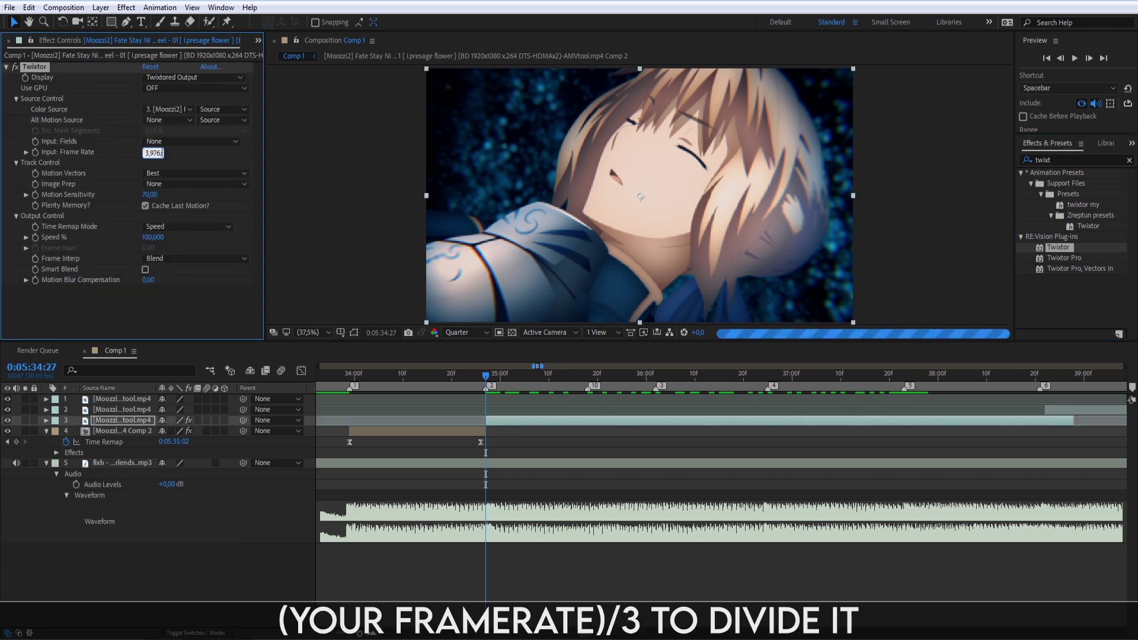
pyautogui.write('3')
pyautogui.press('Return')
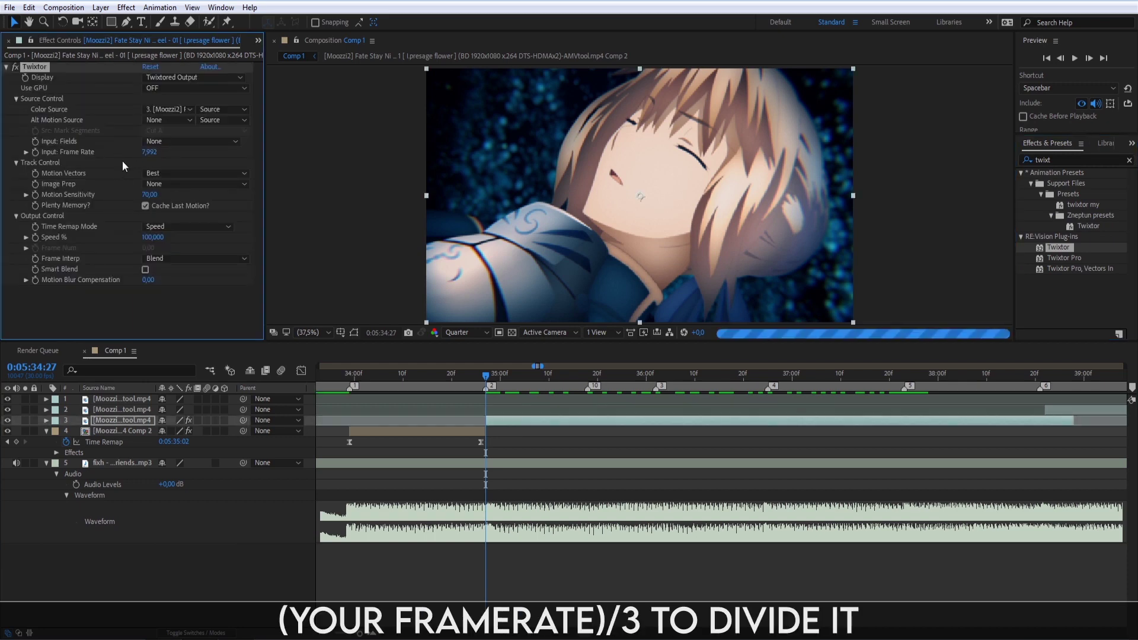
pyautogui.click(178, 258)
pyautogui.click(179, 300)
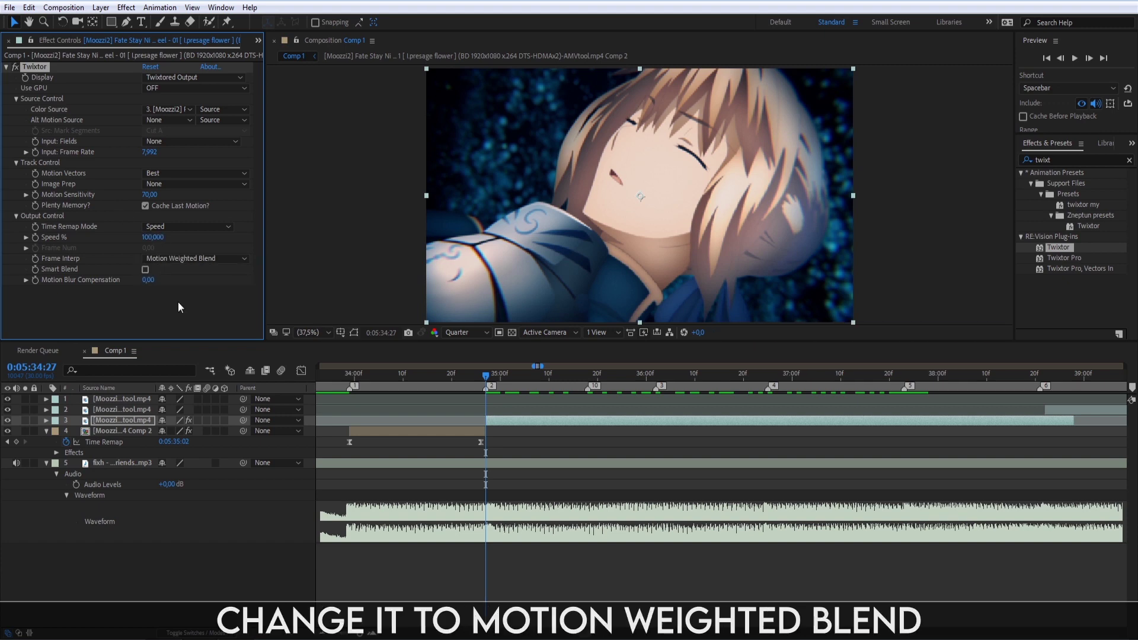
# Pre-compose layer 3 into a new Comp 3.
pyautogui.press('-')
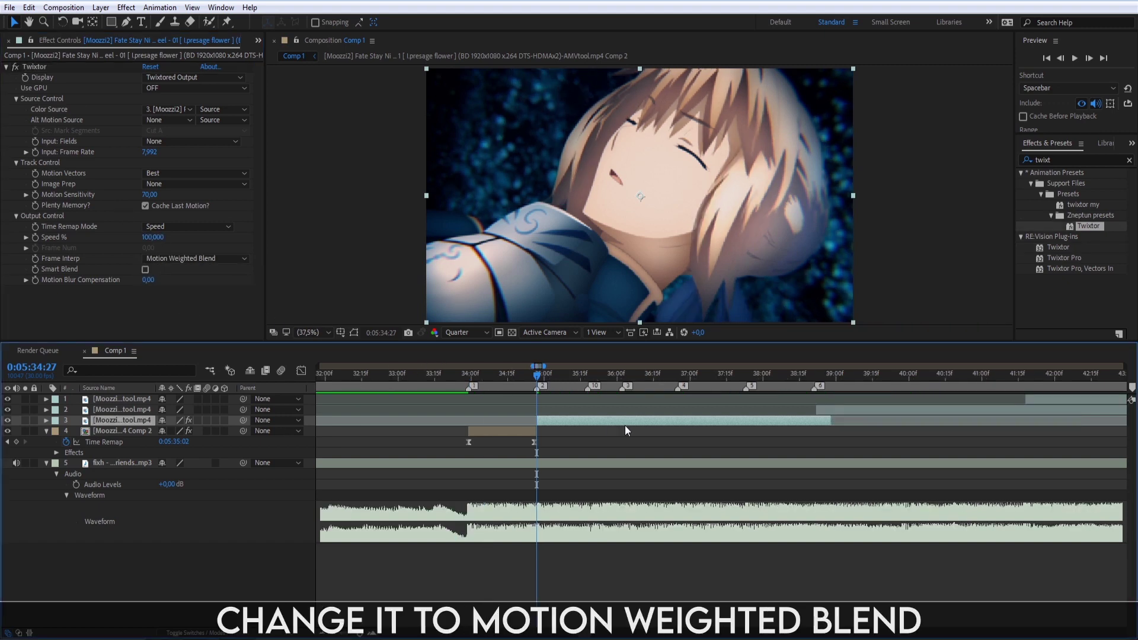
pyautogui.rightClick(604, 422)
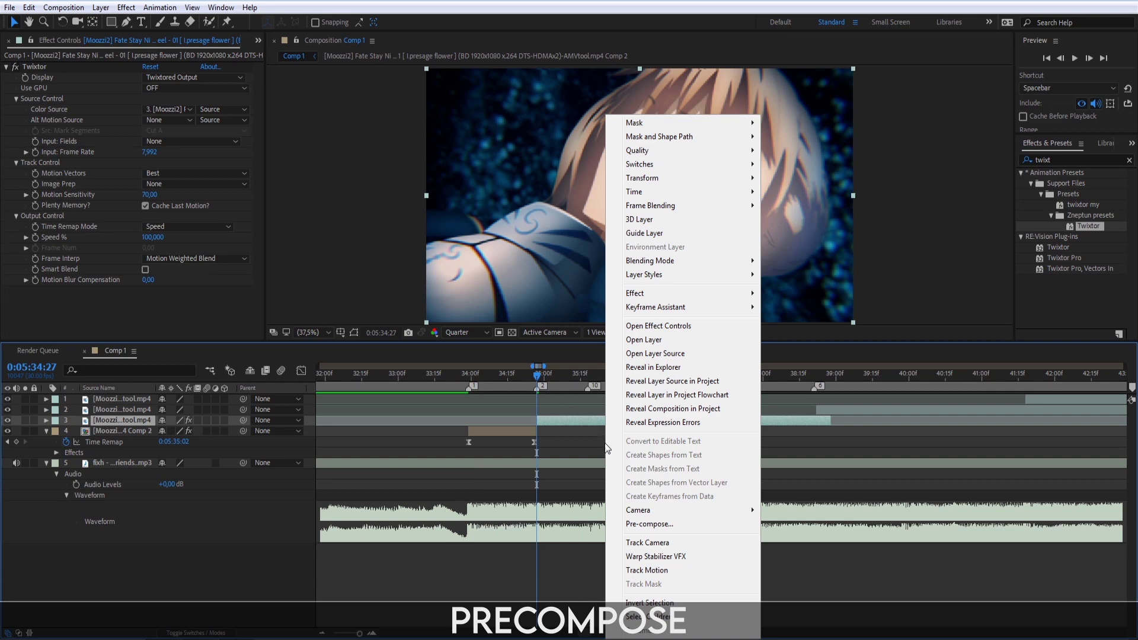
pyautogui.click(634, 524)
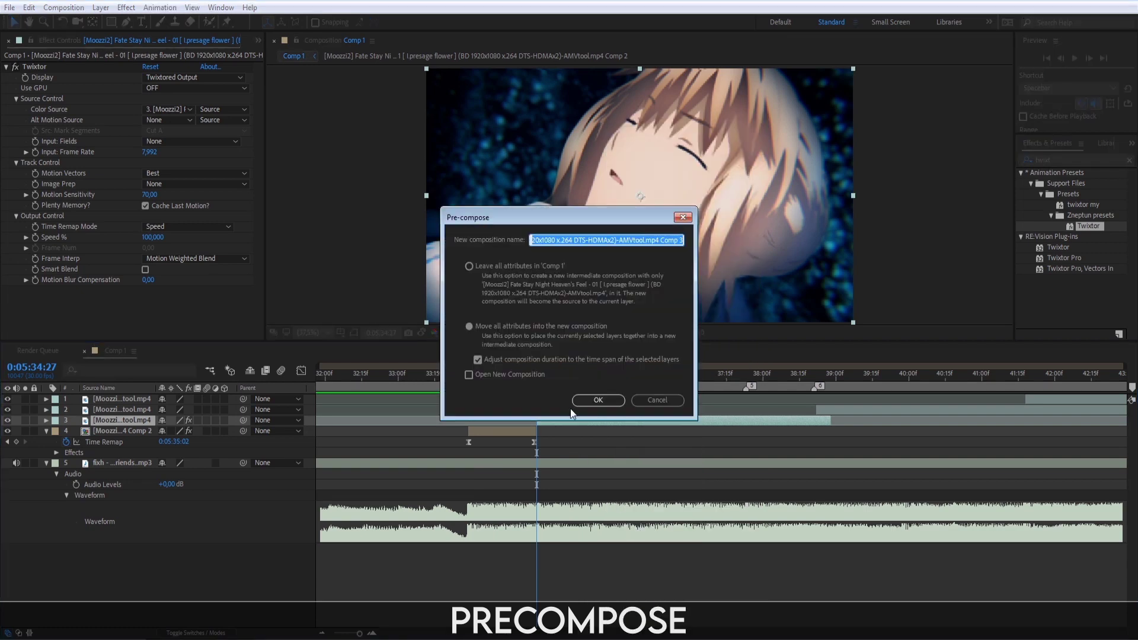
pyautogui.click(590, 402)
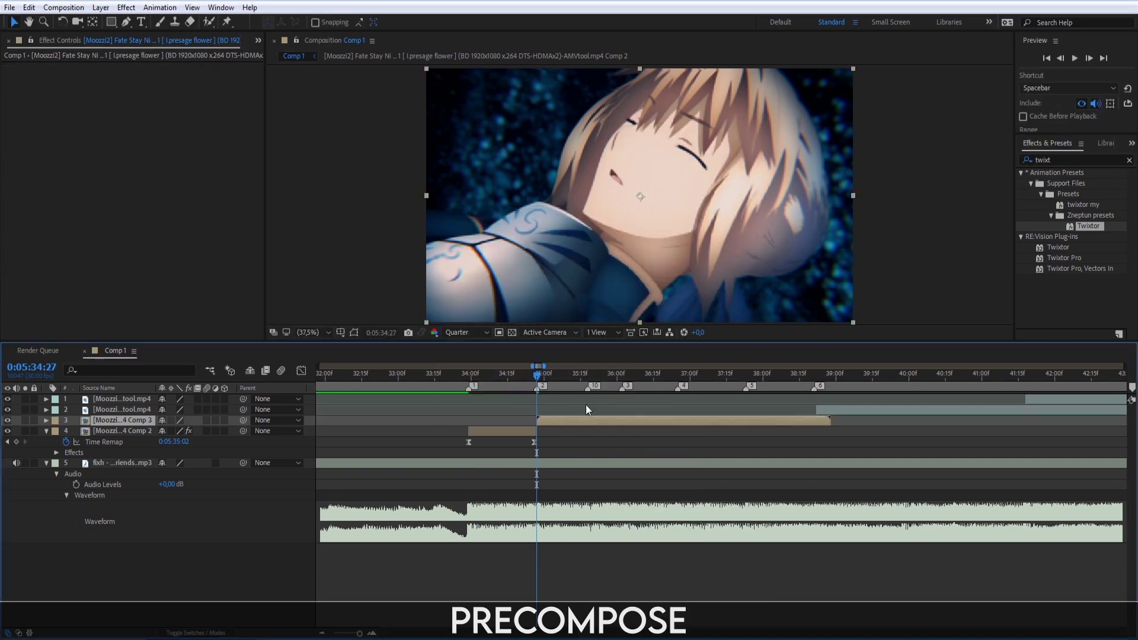
# Enable time remapping on the Comp 3 layer and add a keyframe on the beat at 0:05:36:08.
pyautogui.rightClick(574, 429)
pyautogui.moveTo(637, 196)
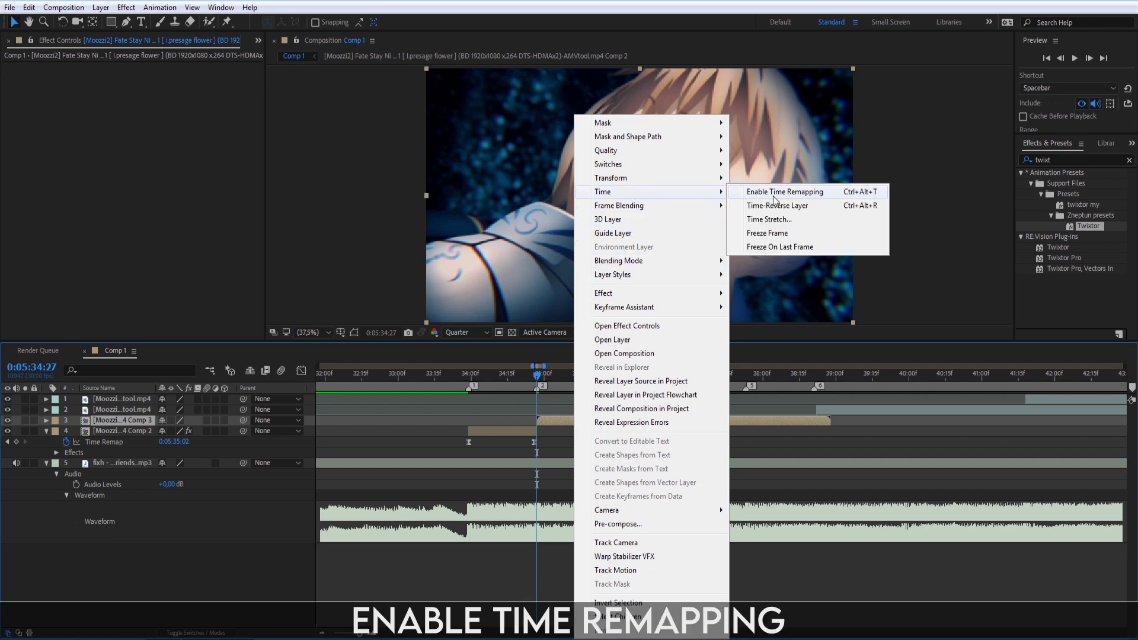
pyautogui.click(784, 192)
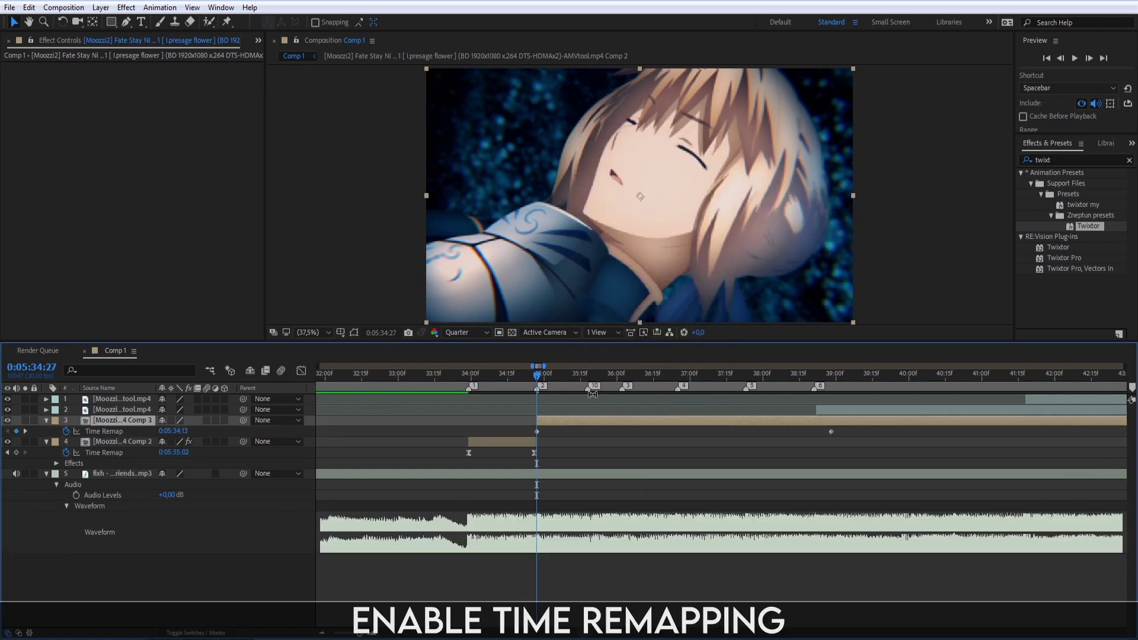
pyautogui.click(632, 378)
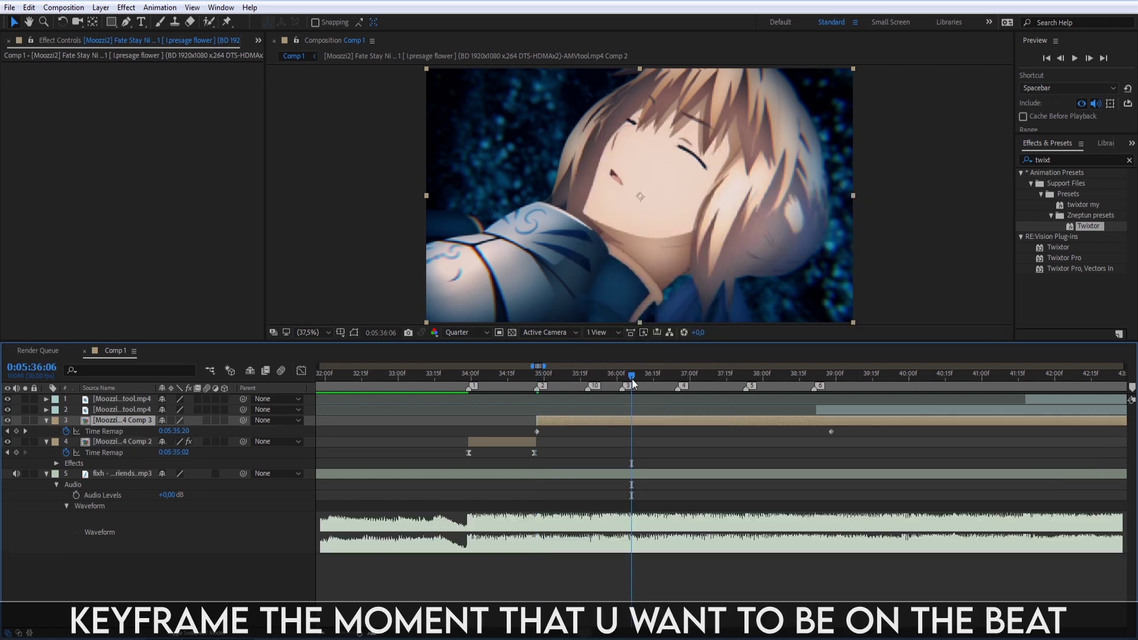
pyautogui.click(670, 376)
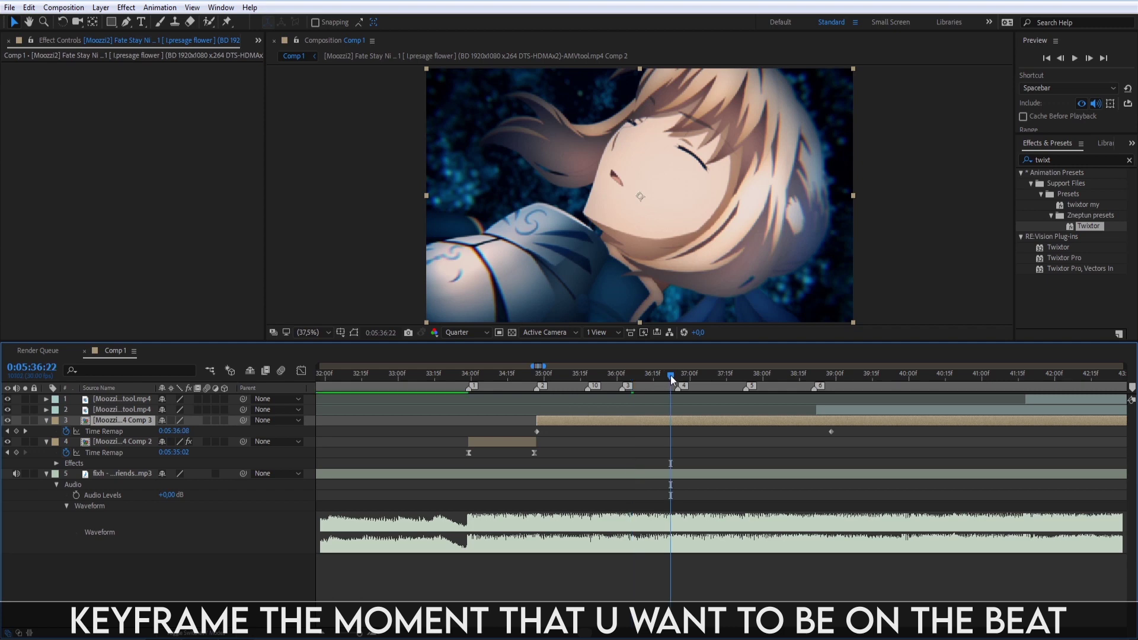
pyautogui.moveTo(670, 375); pyautogui.dragTo(636, 376)
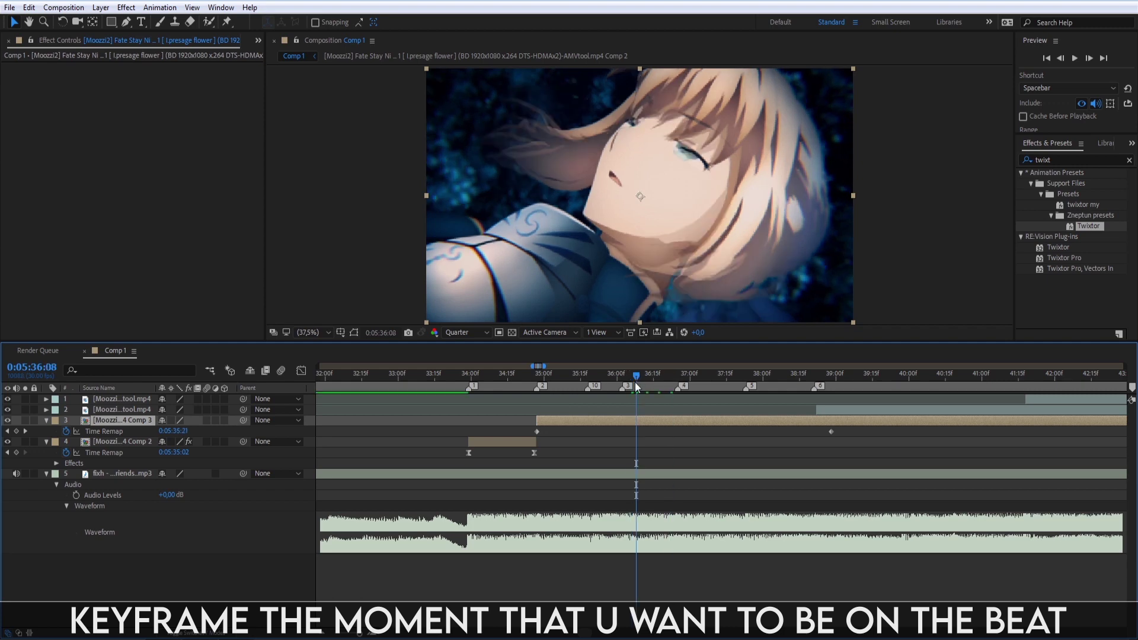
pyautogui.click(16, 431)
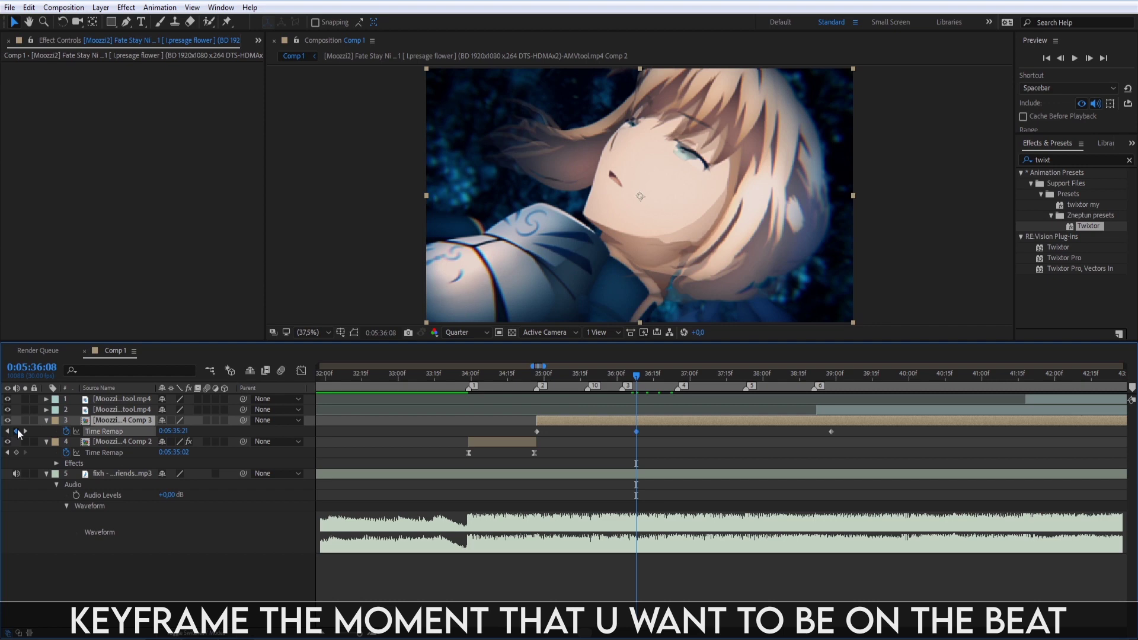
# Remove the leftover clip tail, select all of layer 3's Time Remap keyframes and show their graph.
pyautogui.click(585, 376)
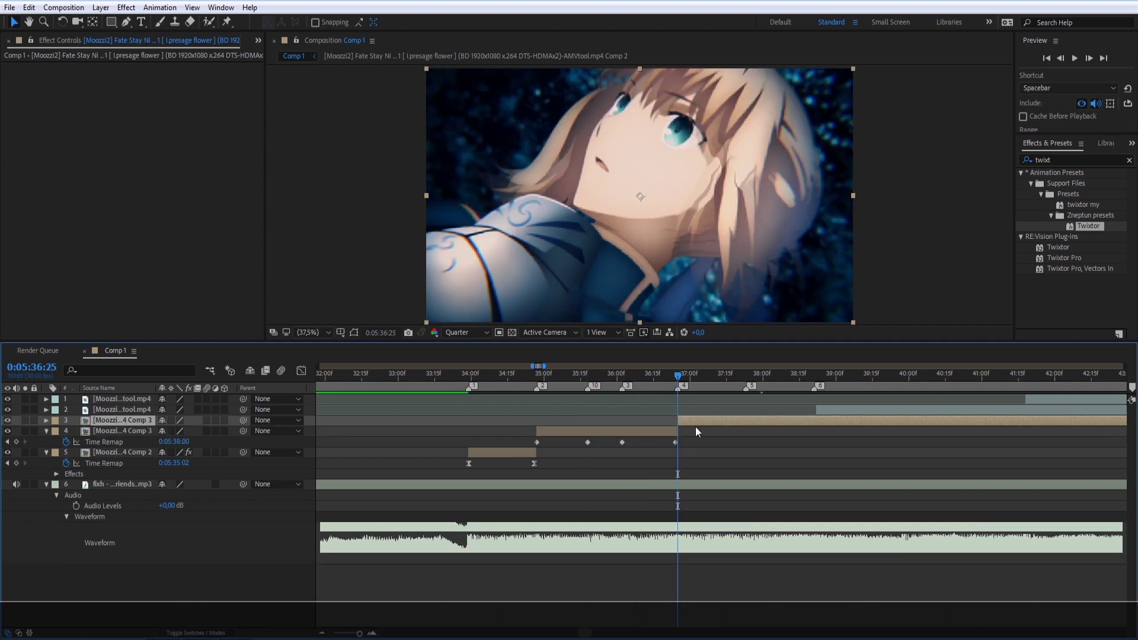
pyautogui.press('=')
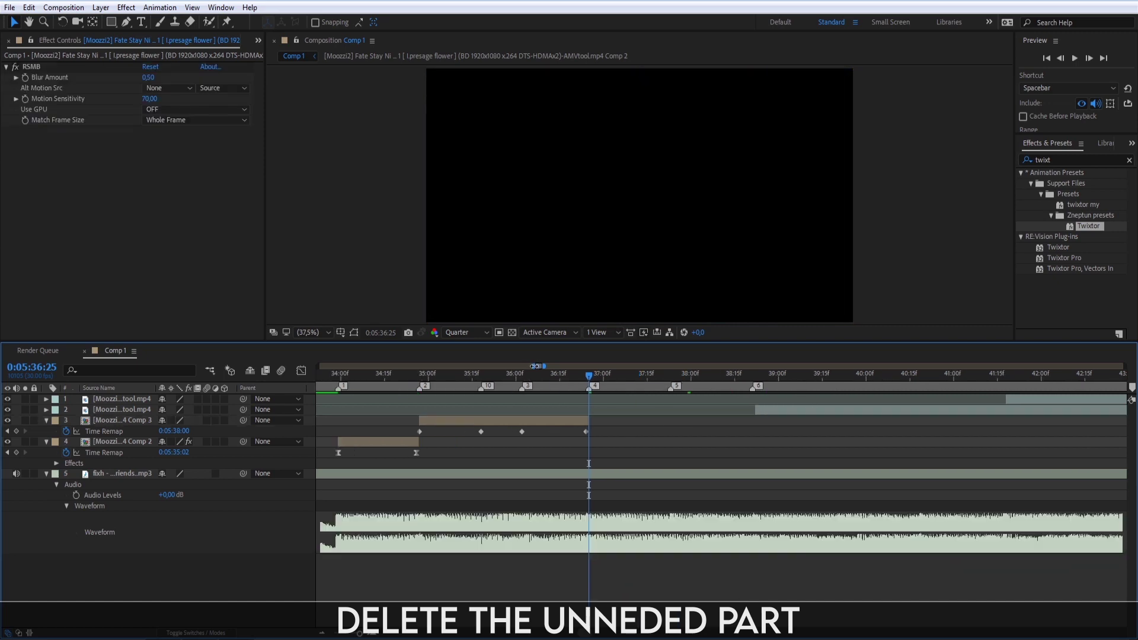
pyautogui.press('=')
pyautogui.press('=')
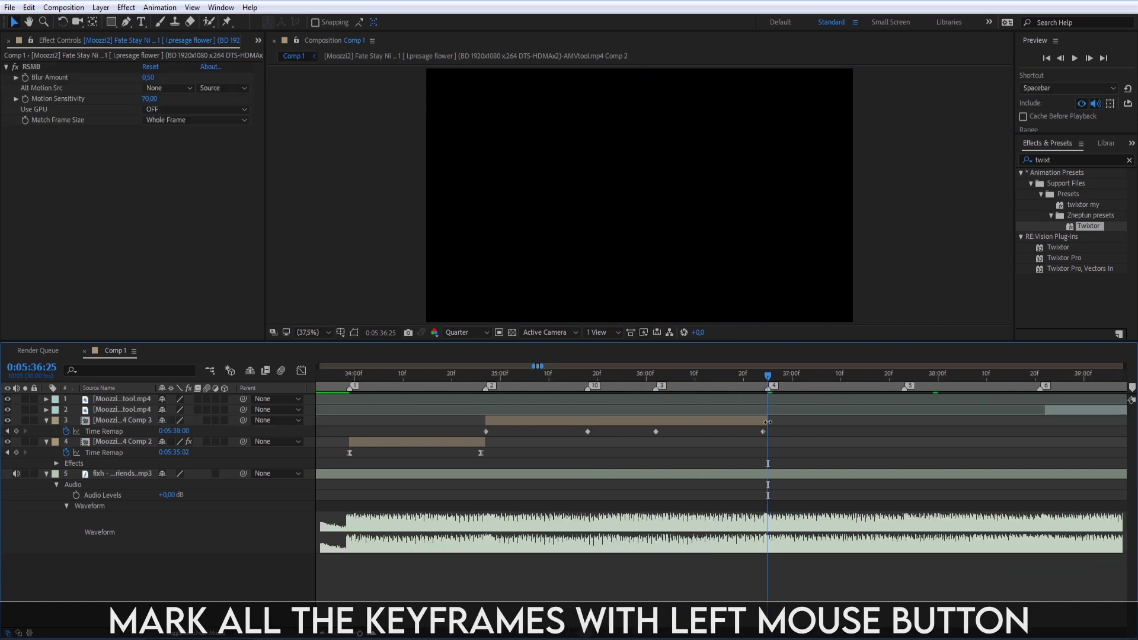
pyautogui.moveTo(788, 427); pyautogui.dragTo(456, 433)
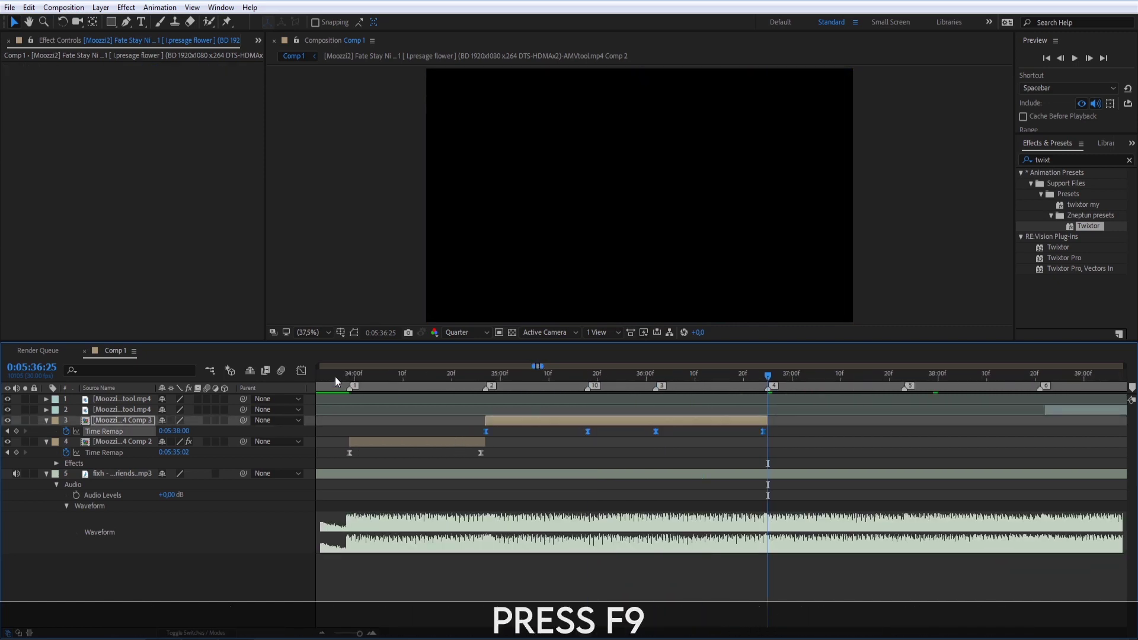
pyautogui.click(301, 370)
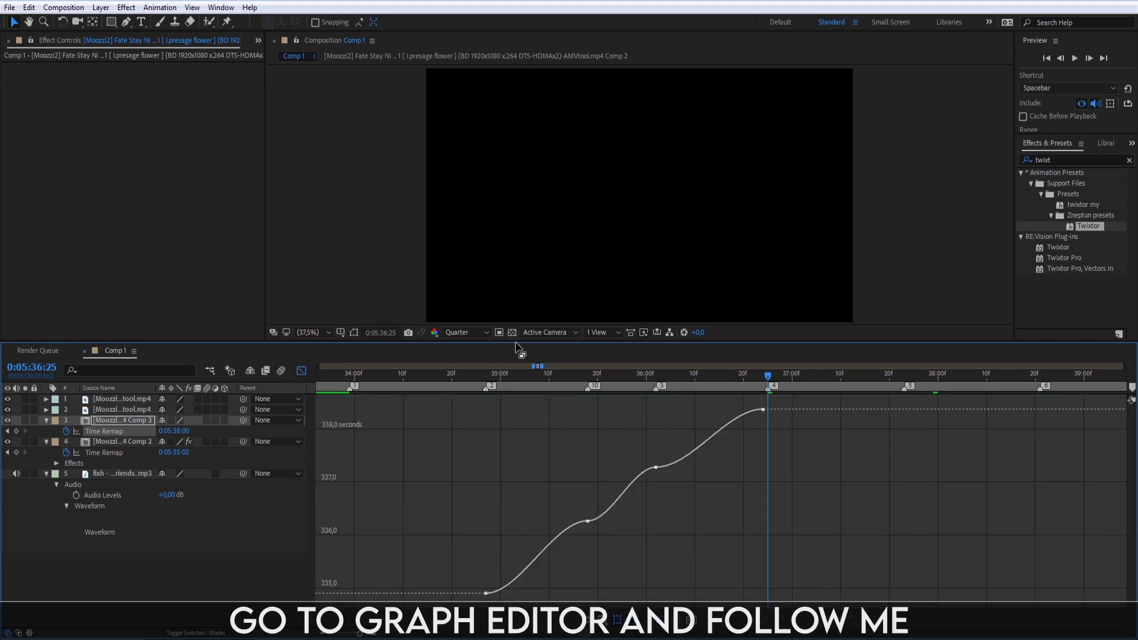
# Steepen Comp 3's Time Remap curve around each of its keyframes, then return to layer bars.
pyautogui.moveTo(516, 343); pyautogui.dragTo(517, 295)
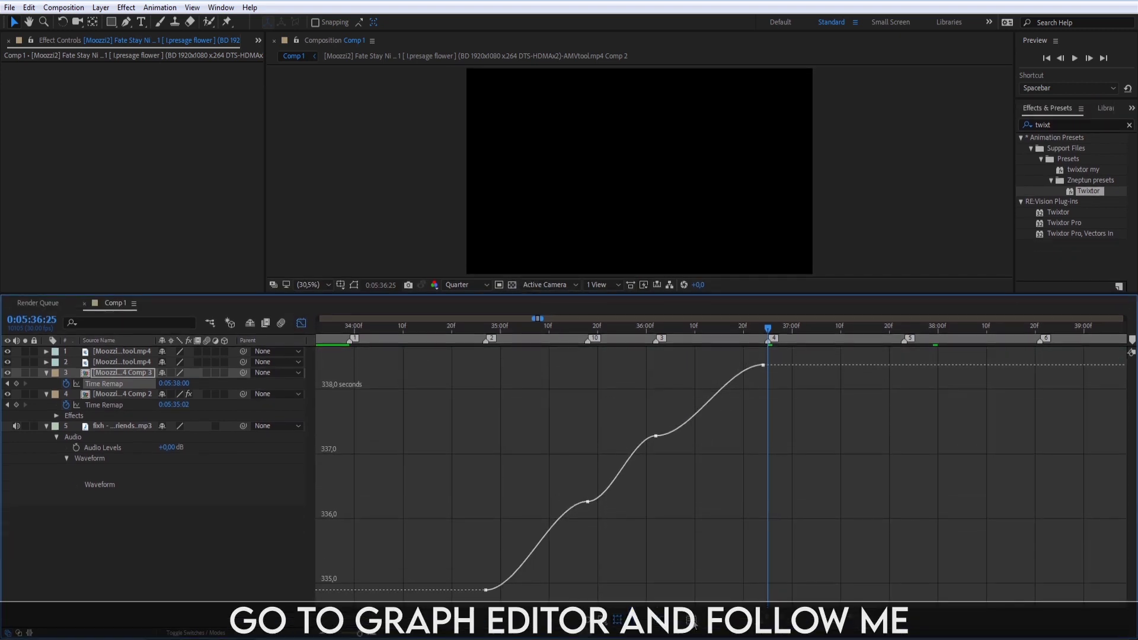
pyautogui.click(689, 620)
pyautogui.click(320, 589)
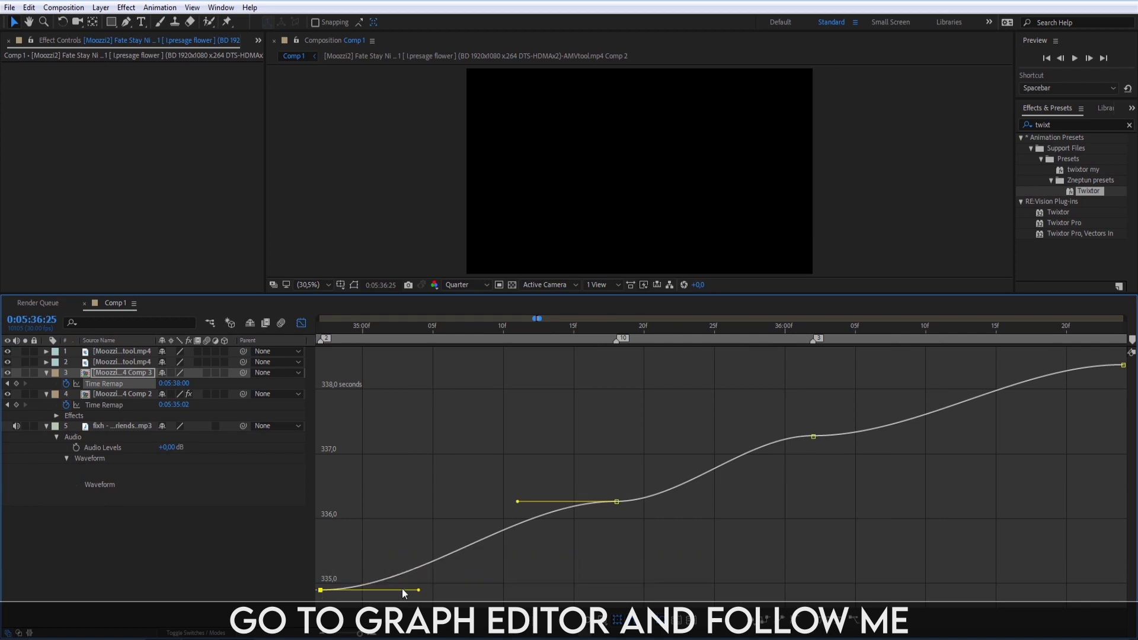
pyautogui.moveTo(418, 590); pyautogui.dragTo(342, 532)
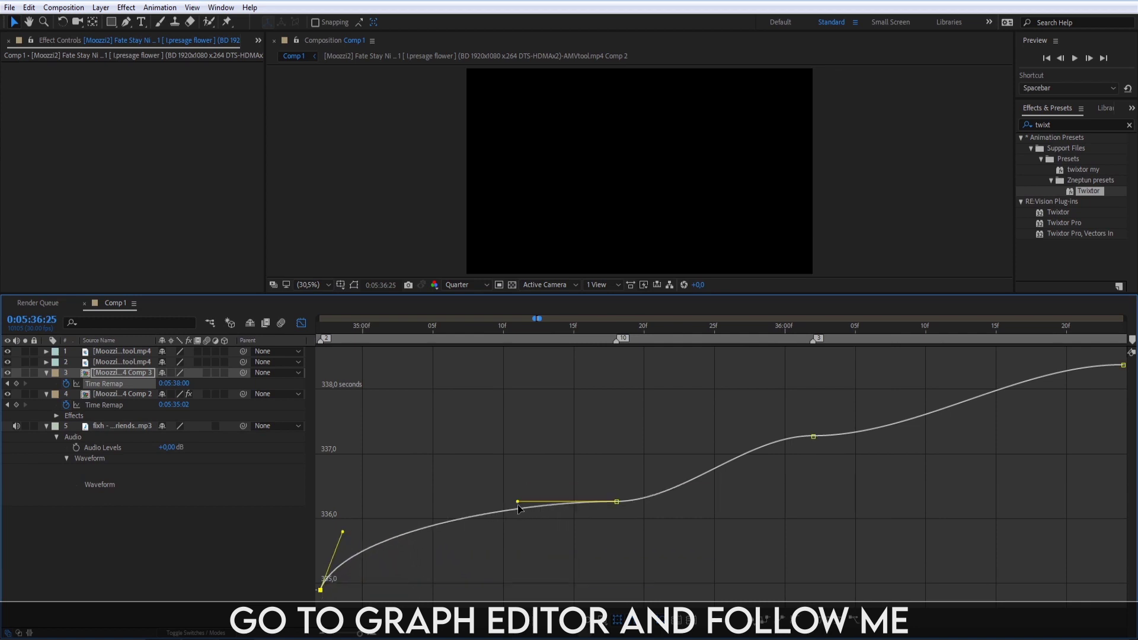
pyautogui.moveTo(518, 503); pyautogui.dragTo(582, 560)
pyautogui.moveTo(681, 501); pyautogui.dragTo(634, 456)
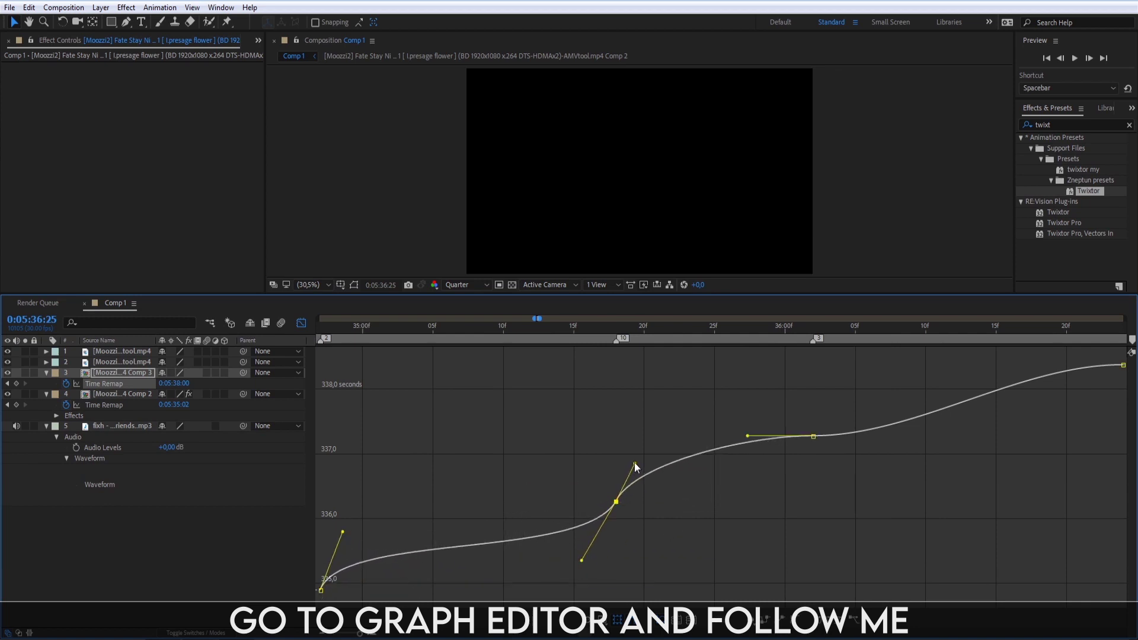
pyautogui.moveTo(749, 442); pyautogui.dragTo(794, 479)
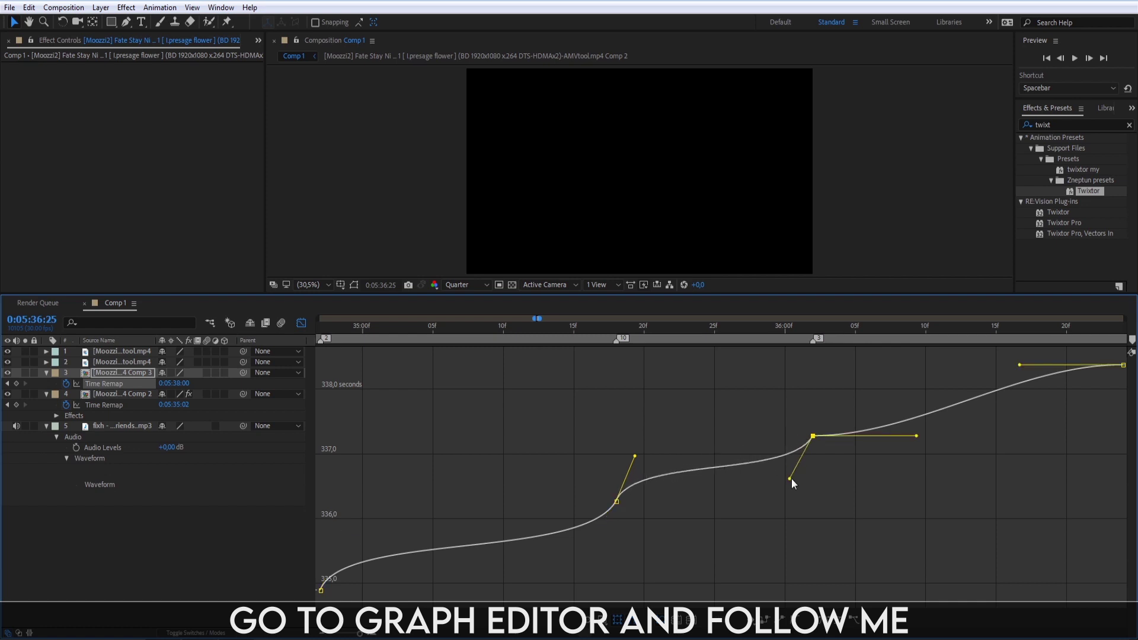
pyautogui.moveTo(856, 401); pyautogui.dragTo(836, 392)
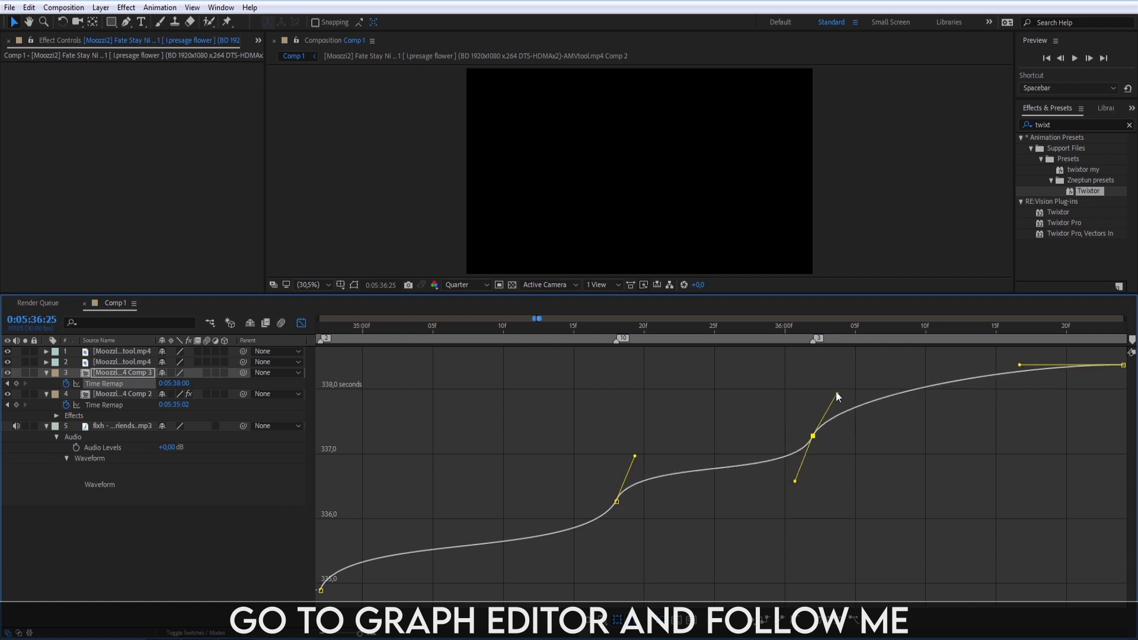
pyautogui.moveTo(1018, 367); pyautogui.dragTo(1109, 421)
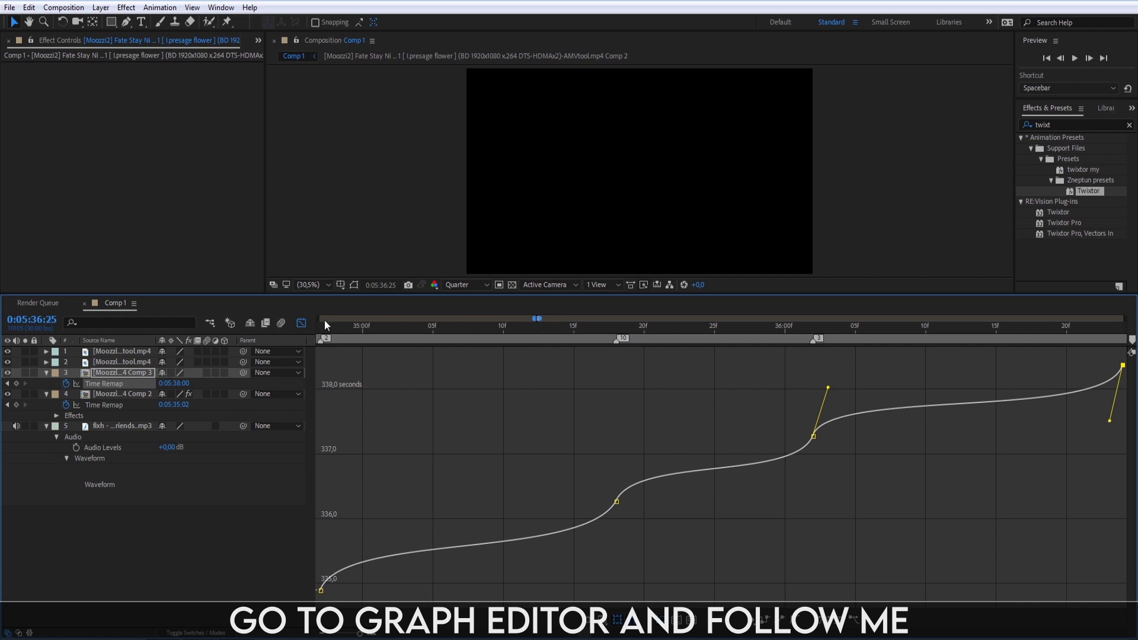
pyautogui.click(301, 322)
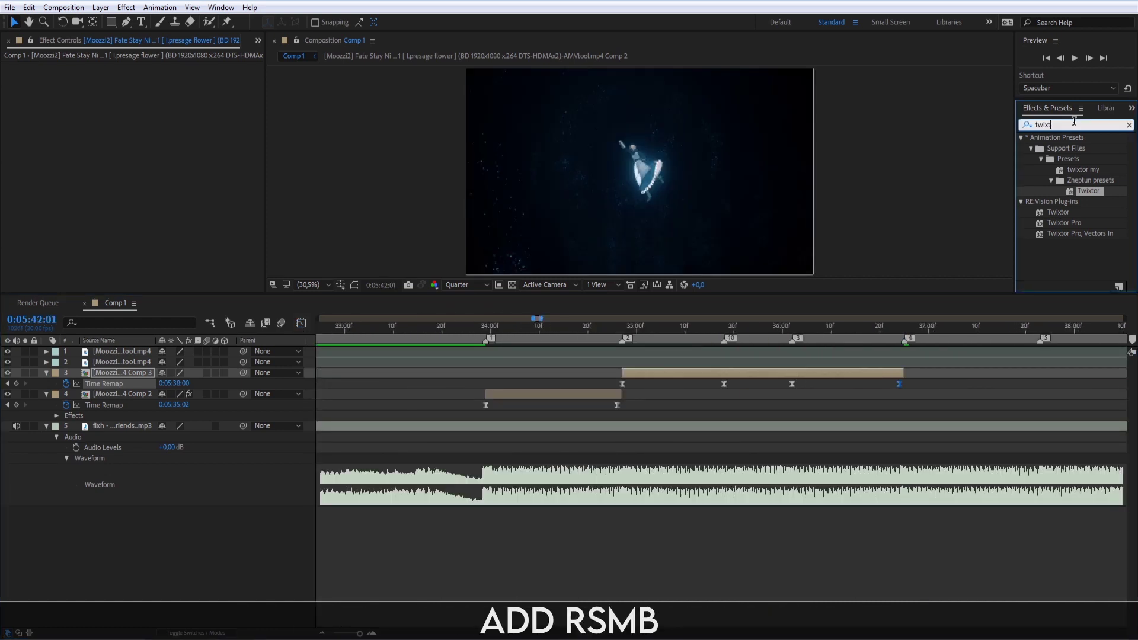
# Apply RSMB motion blur to layer 3 and preview with audio from 0:05:33:16.
pyautogui.hotkey('ctrl', 'a')
pyautogui.write('rs')
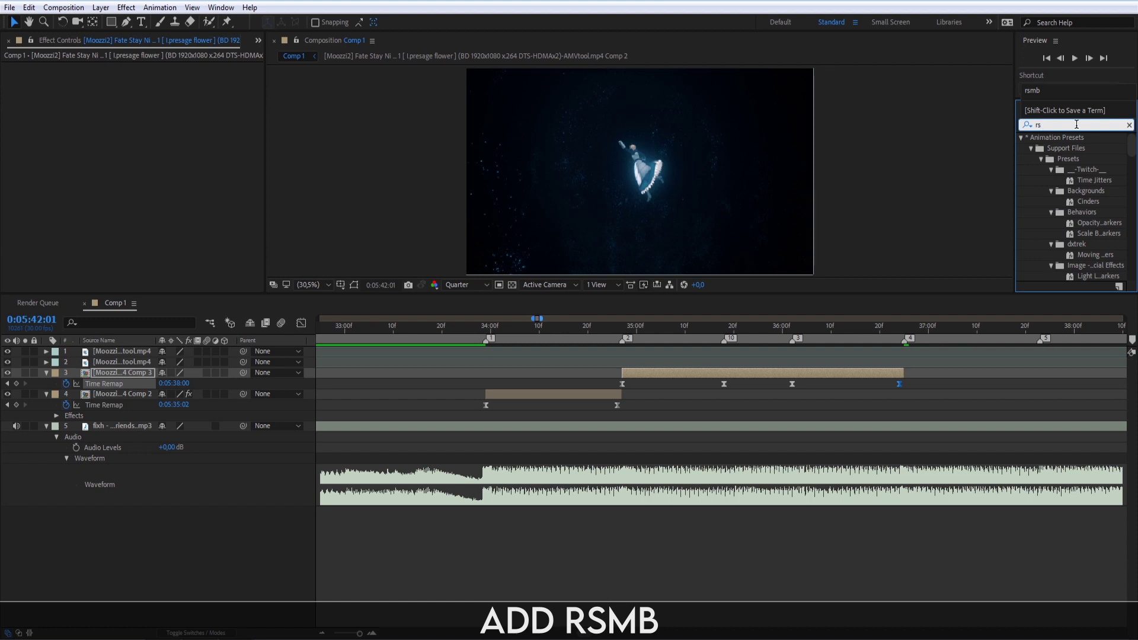
pyautogui.write('mb')
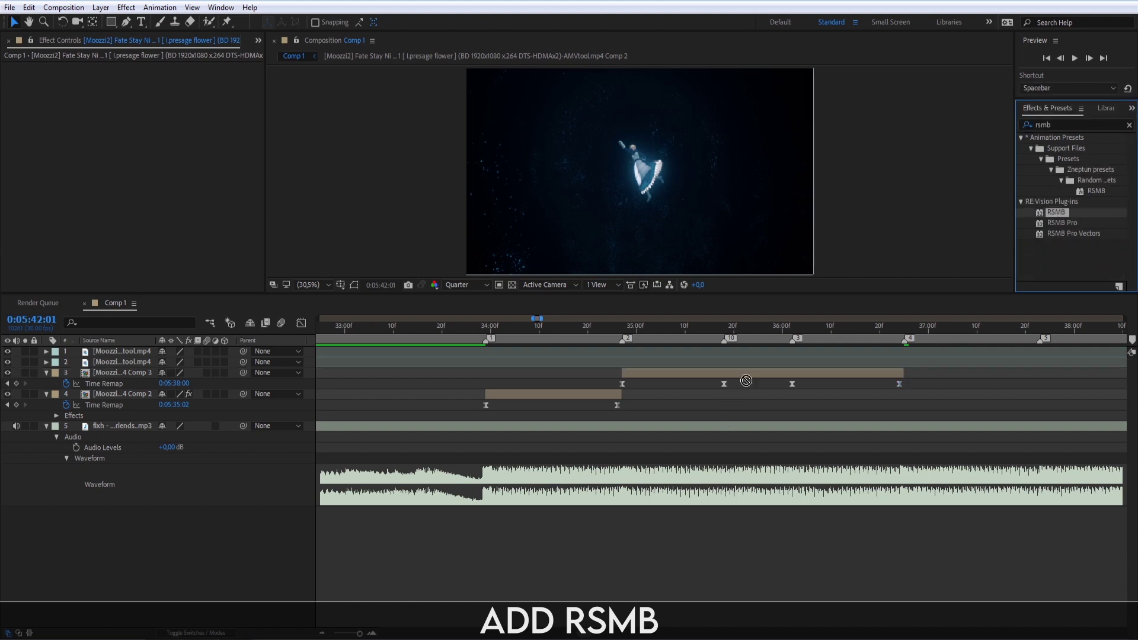
pyautogui.moveTo(1056, 212); pyautogui.dragTo(748, 375)
pyautogui.click(427, 328)
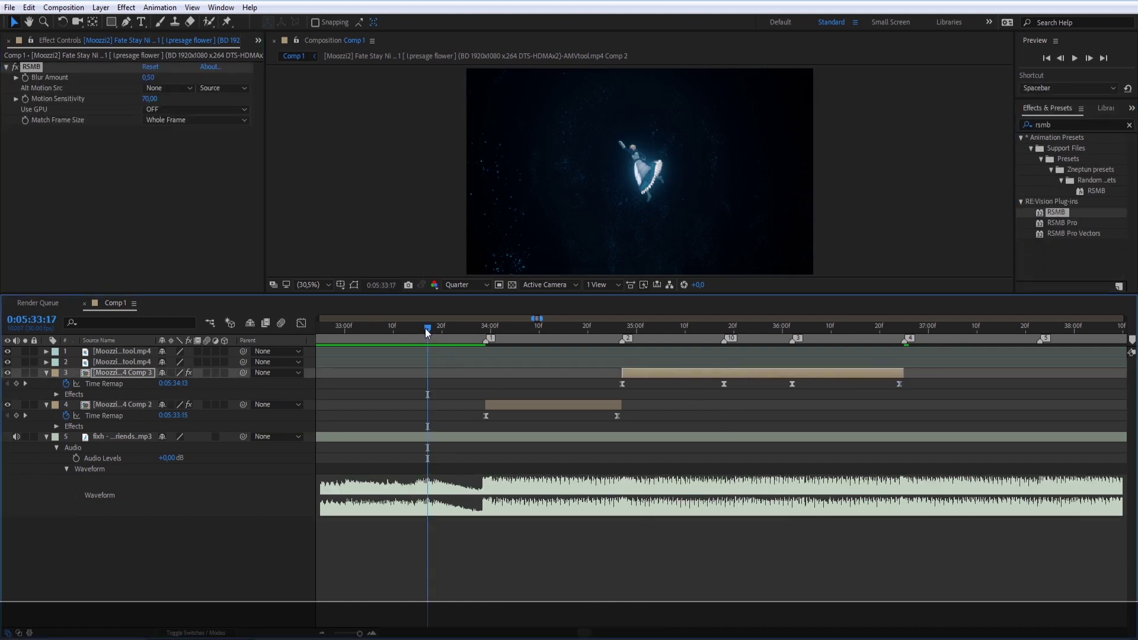
pyautogui.press('space')
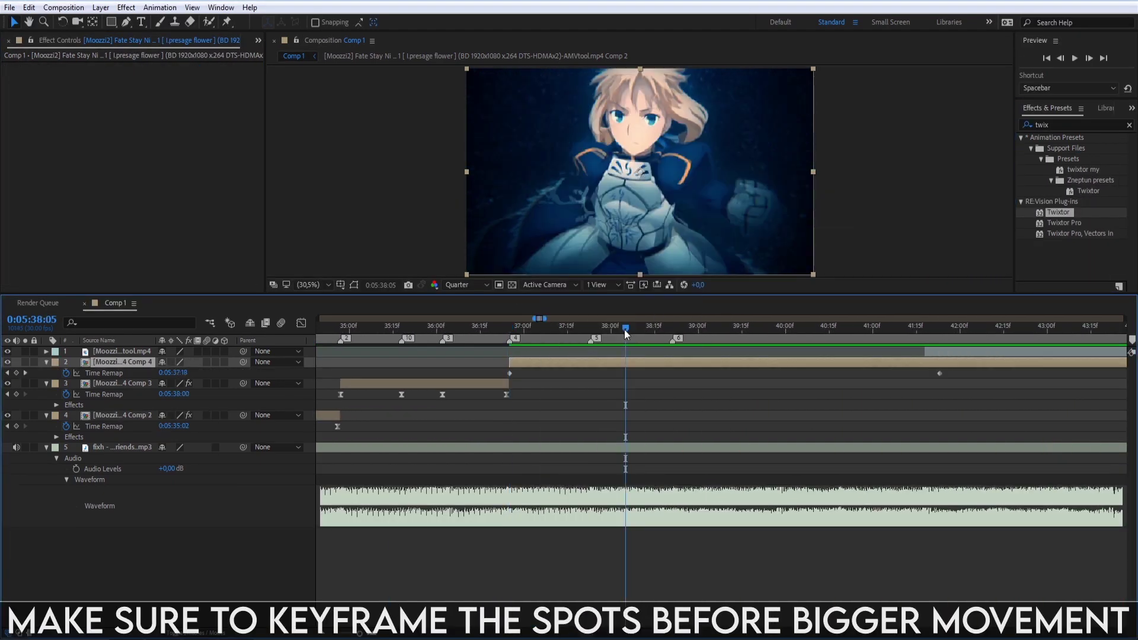
# Preview the new clip and set the current time to 0:05:41:00, checking its Time Remap graph.
pyautogui.moveTo(624, 330); pyautogui.dragTo(683, 333)
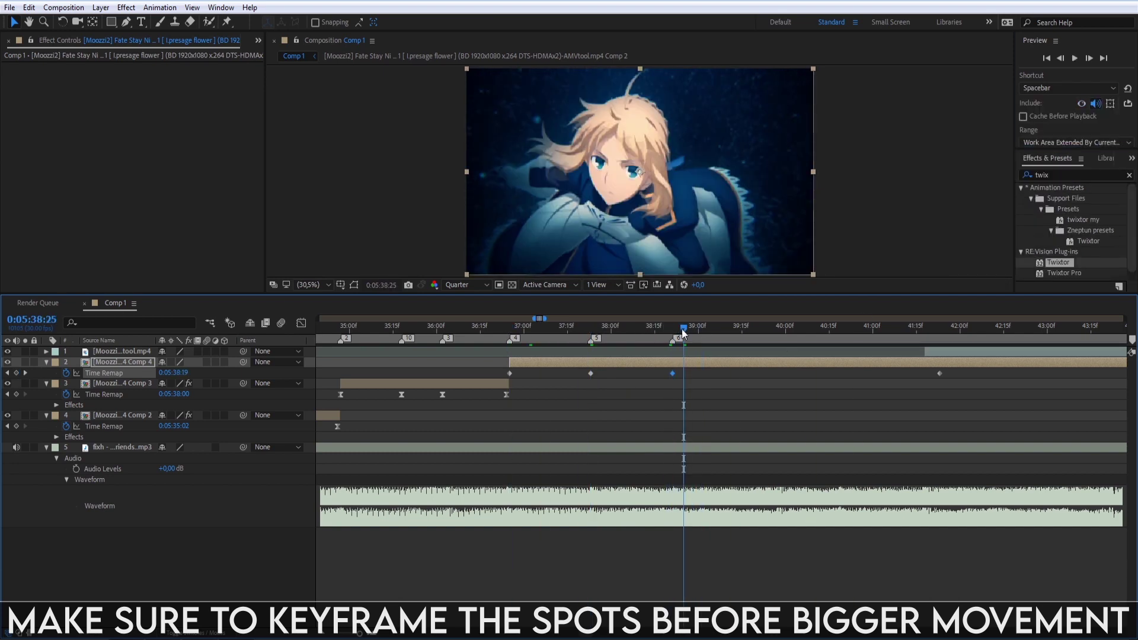
pyautogui.press('space')
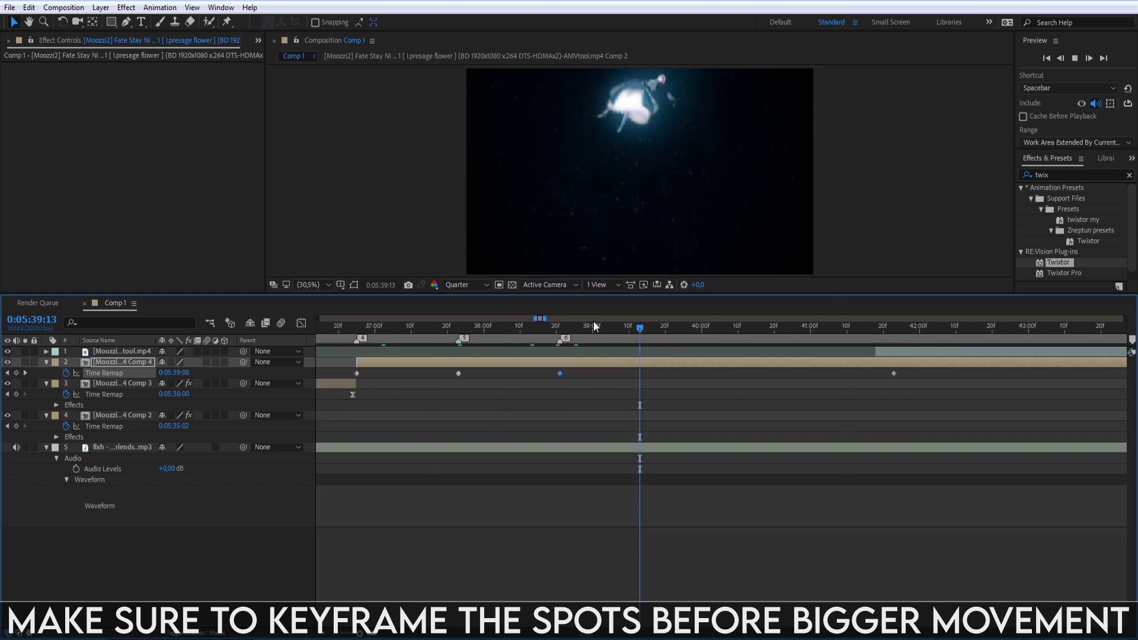
pyautogui.click(632, 330)
pyautogui.click(810, 329)
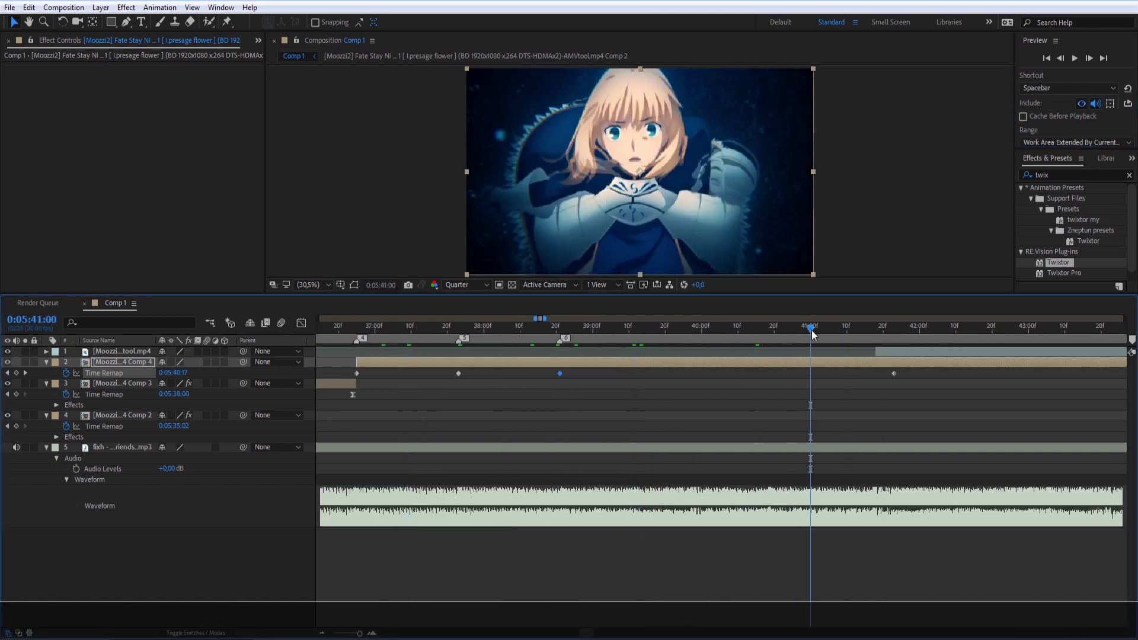
pyautogui.hotkey('shift', 'F3')
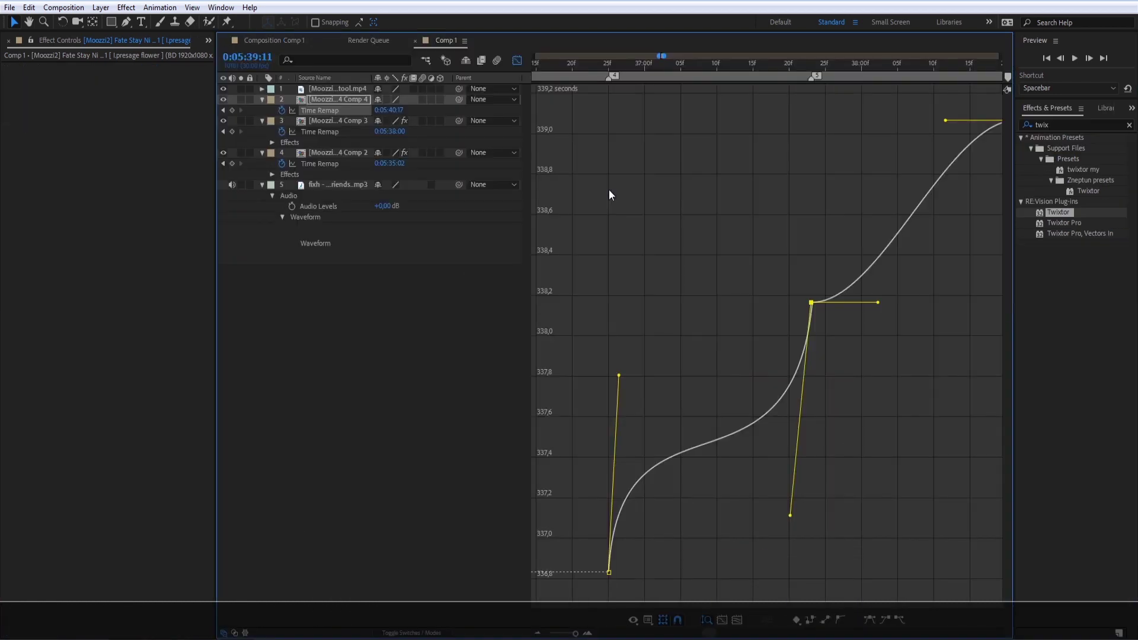
pyautogui.press('`')
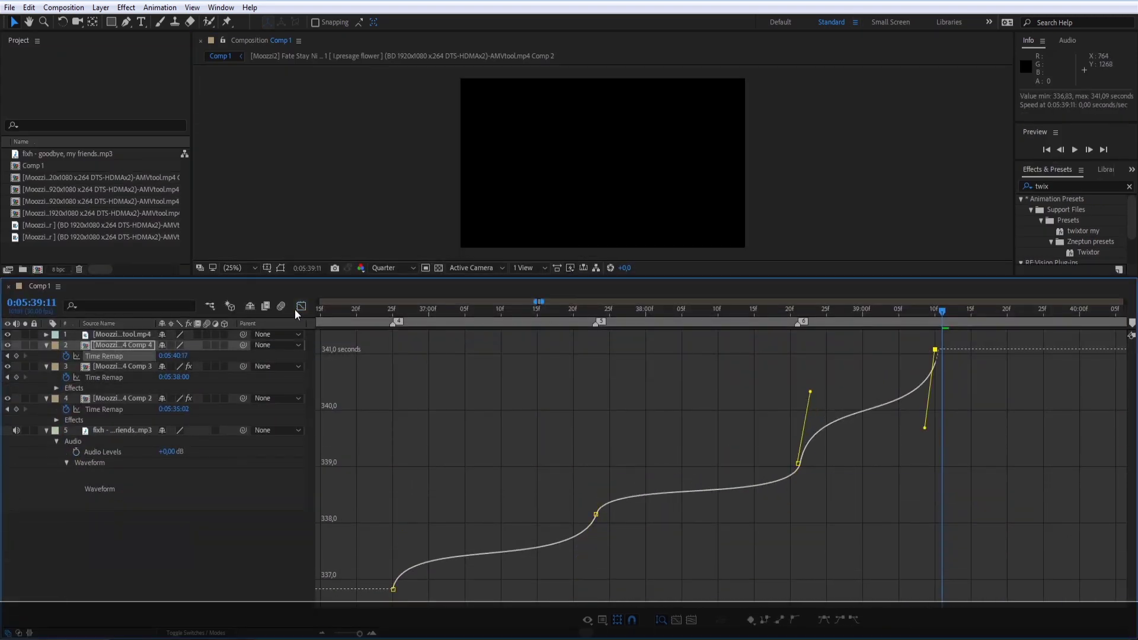
pyautogui.click(300, 306)
# Search Effects & Presets for RSMB and apply it to layer 2.
pyautogui.click(1058, 186)
pyautogui.write('rsm')
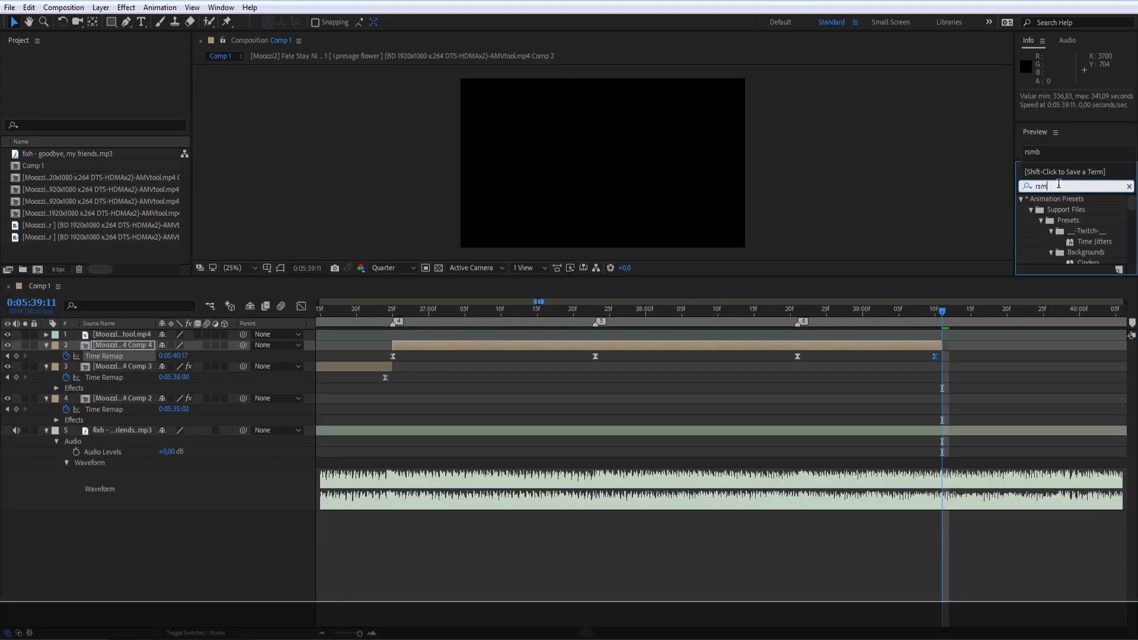
pyautogui.write('b')
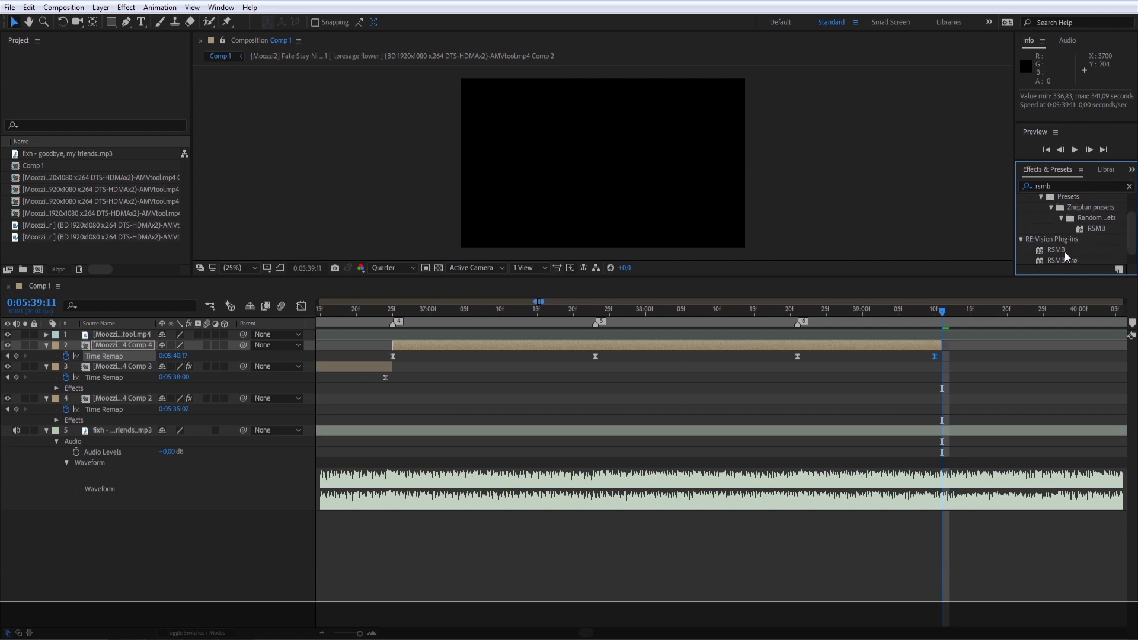
pyautogui.moveTo(1055, 249); pyautogui.dragTo(664, 349)
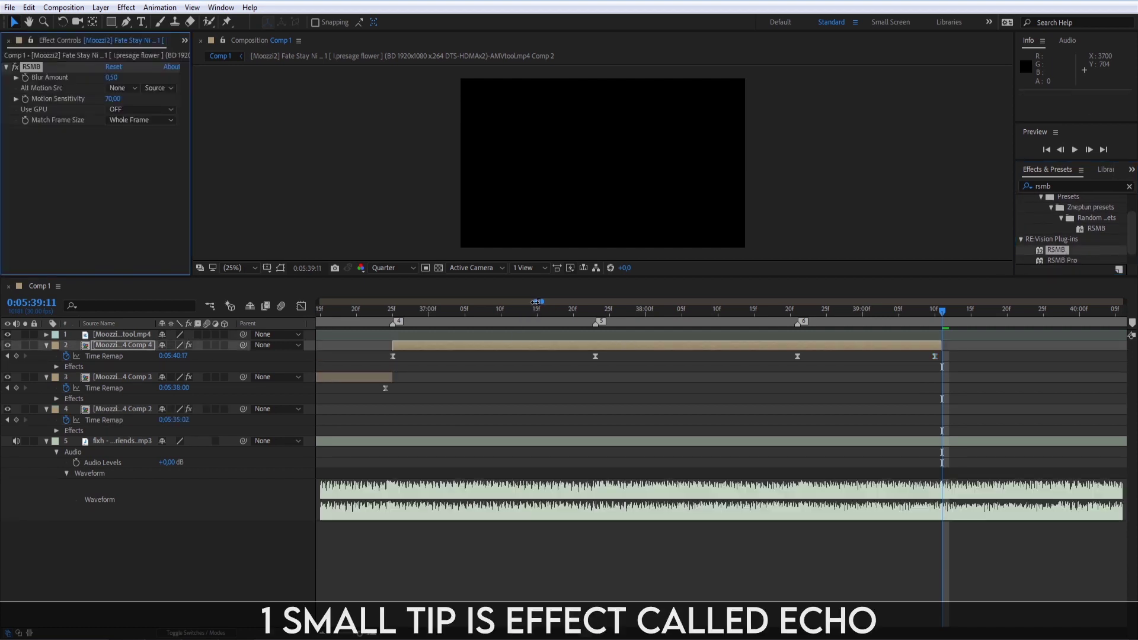
pyautogui.click(1079, 186)
# Add the Time > Echo effect to layer 2, stacked above RSMB.
pyautogui.write('echo')
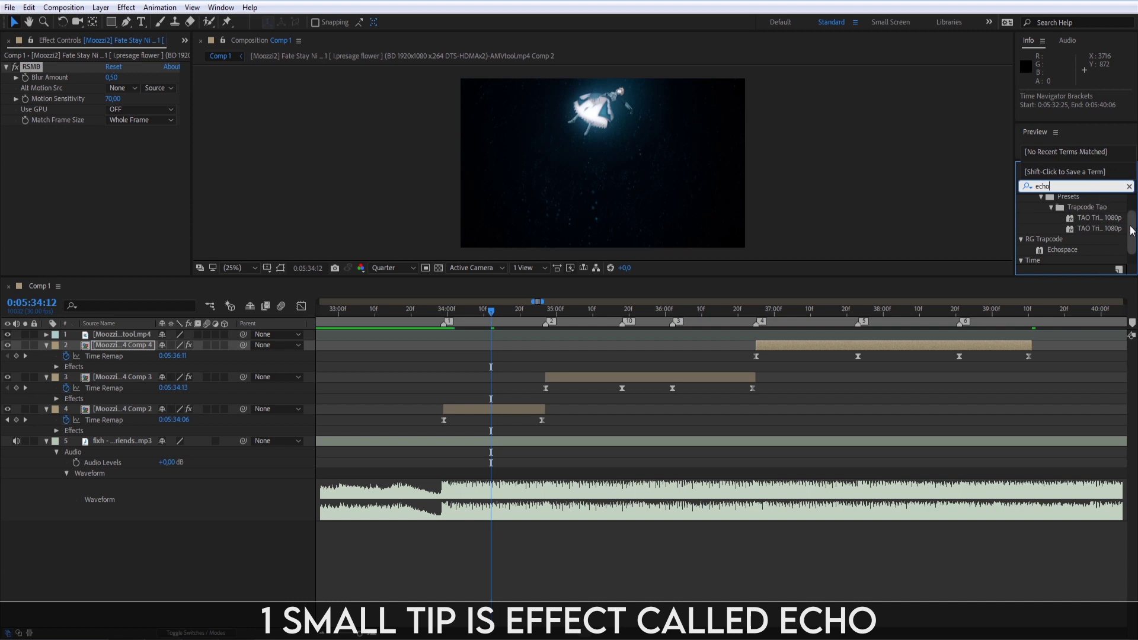
pyautogui.moveTo(1131, 231)
pyautogui.mouseDown()
pyautogui.moveTo(1080, 278)
pyautogui.moveTo(1079, 347)
pyautogui.mouseUp()
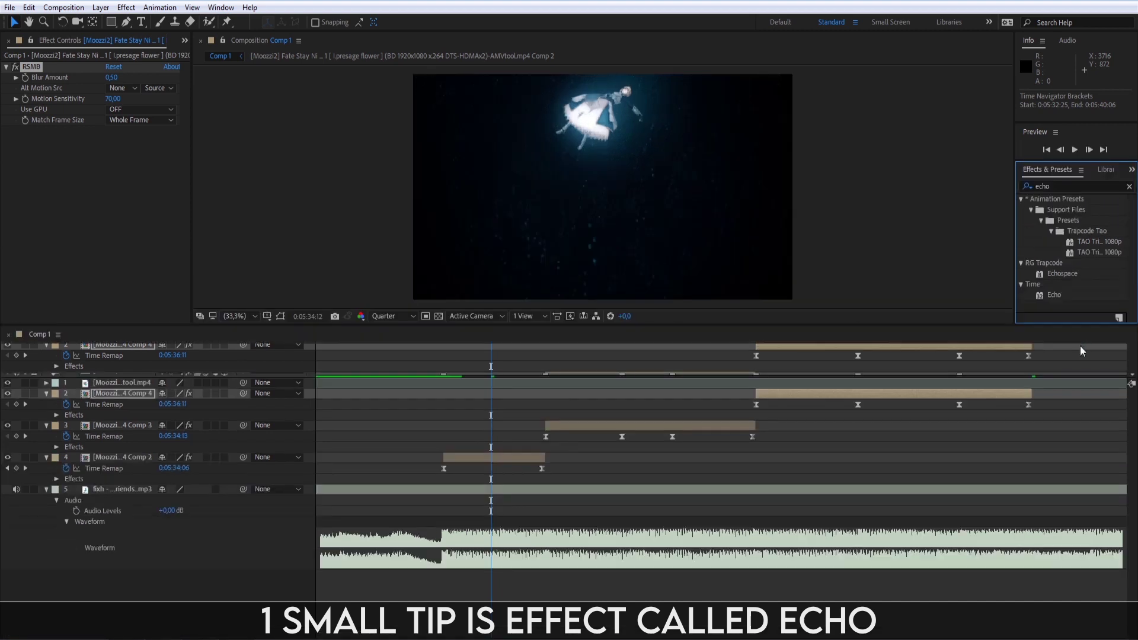
pyautogui.moveTo(1058, 297); pyautogui.dragTo(33, 162)
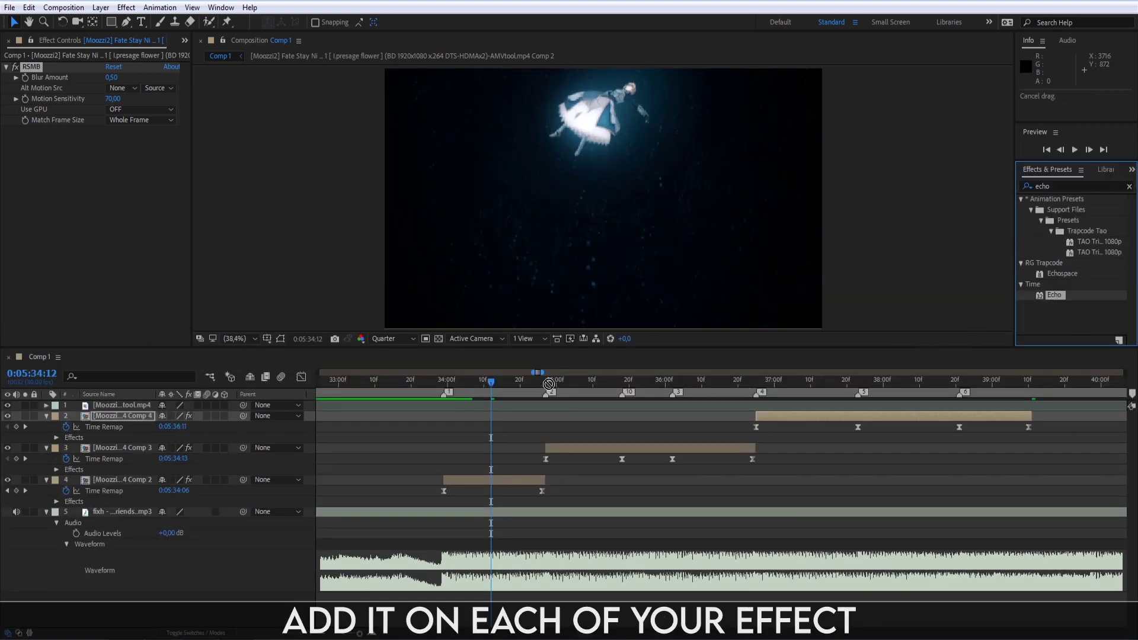
pyautogui.moveTo(79, 76); pyautogui.dragTo(51, 66)
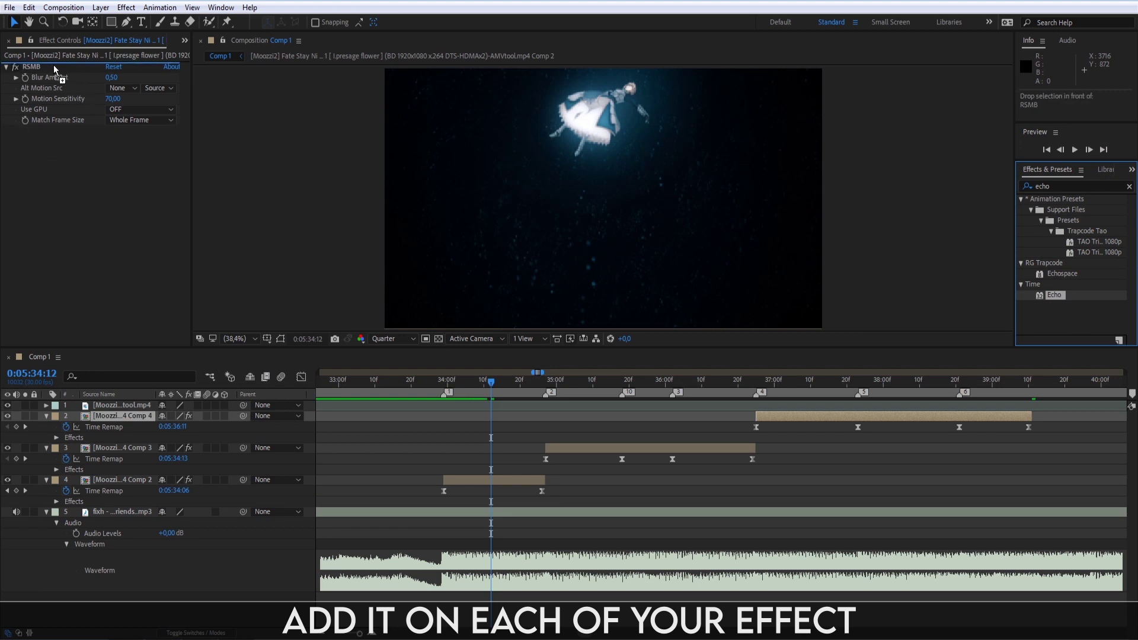
pyautogui.moveTo(53, 65); pyautogui.dragTo(66, 62)
# Set Echo to 5 echoes, Decay 0,60 and the Composite In Back operator.
pyautogui.click(108, 88)
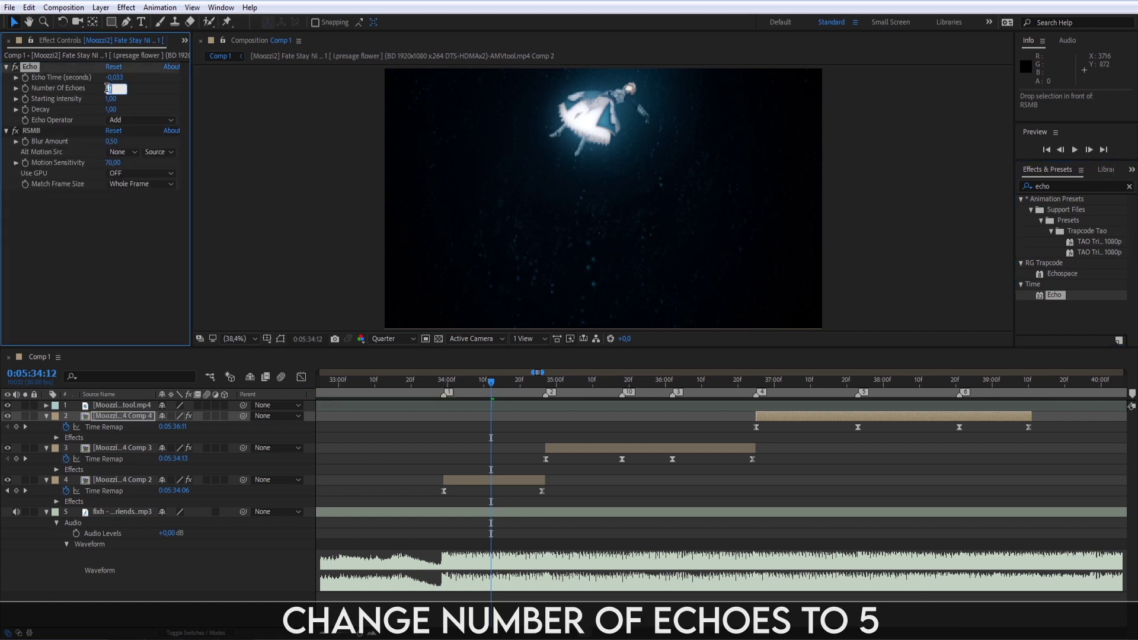
pyautogui.write('5')
pyautogui.click(101, 198)
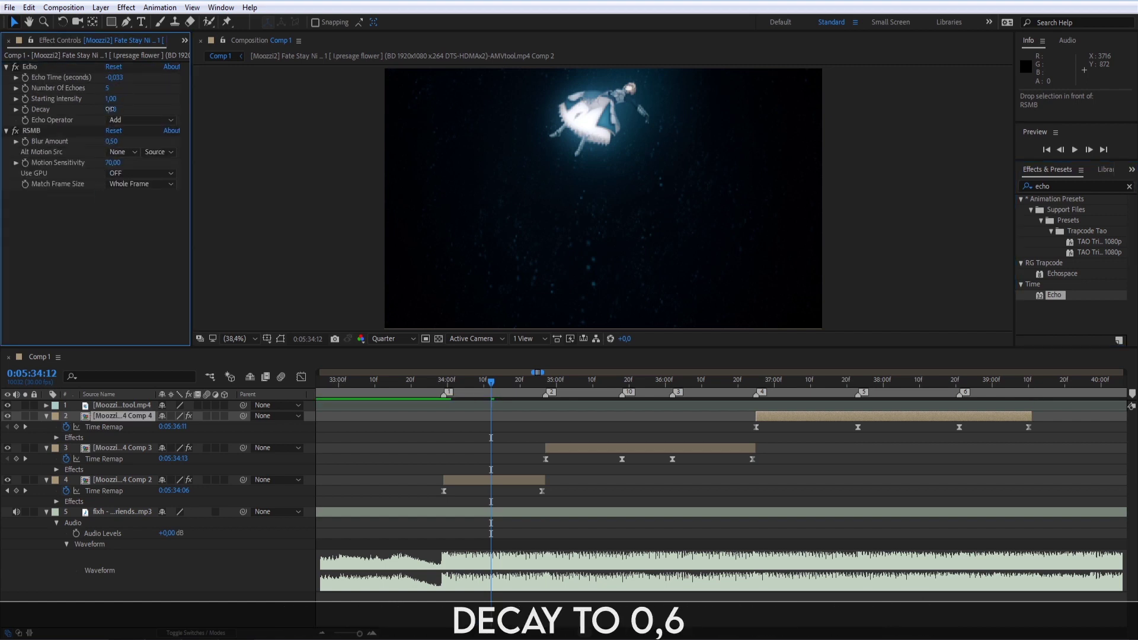
pyautogui.click(117, 110)
pyautogui.write('0,6')
pyautogui.press('Return')
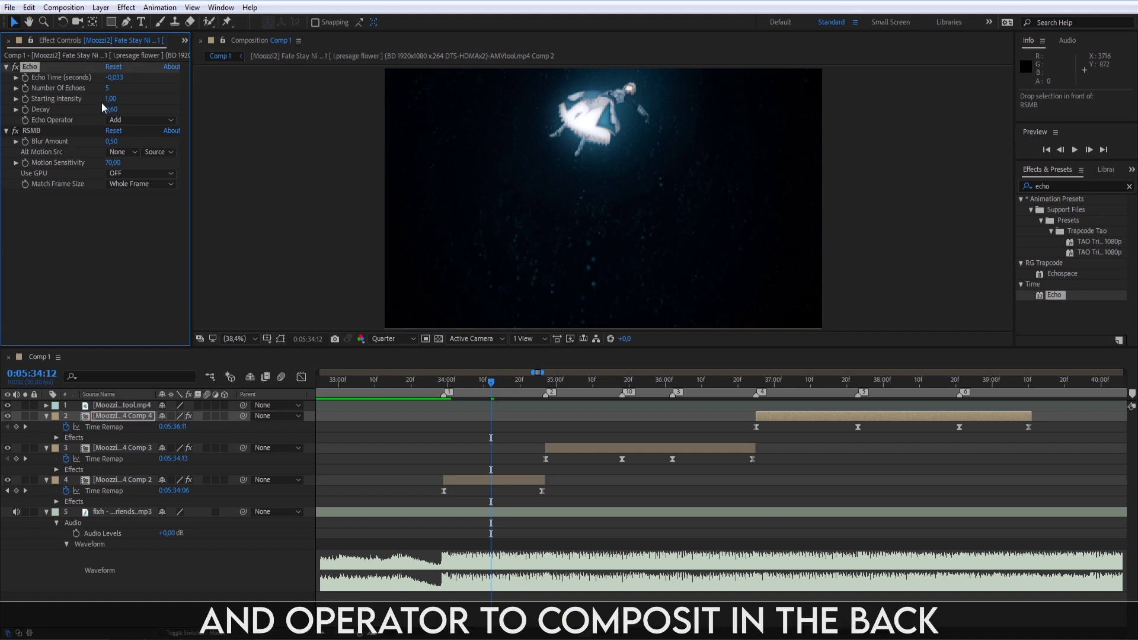
pyautogui.click(126, 120)
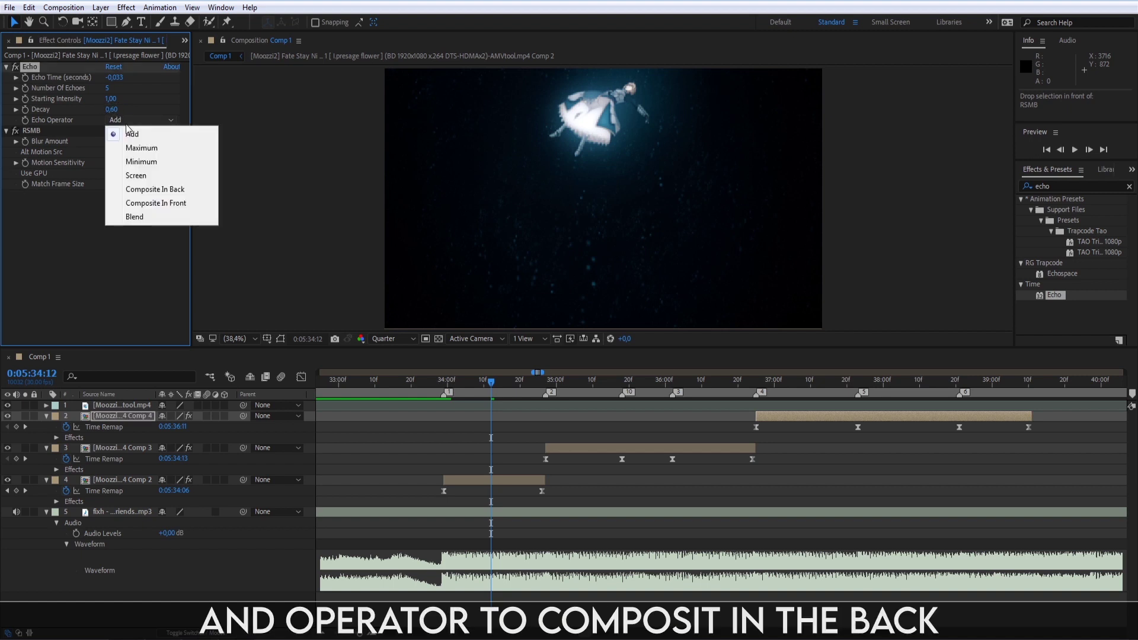
pyautogui.click(159, 190)
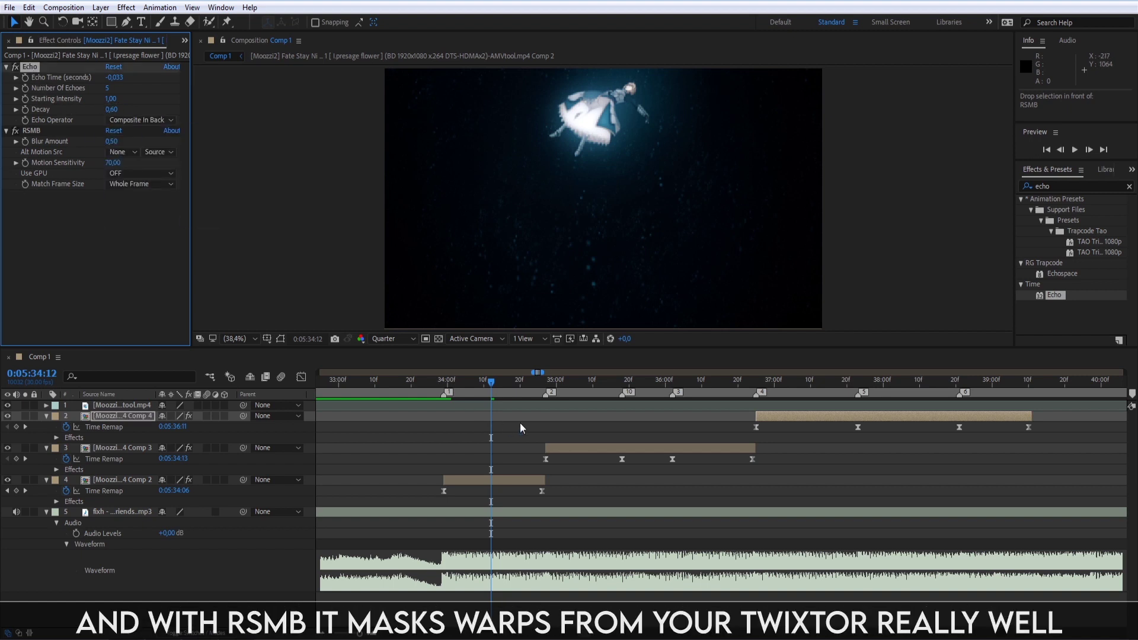
# Move layer 3's Echo above its RSMB, then reselect layer 2 at 0:05:33:07.
pyautogui.click(583, 447)
pyautogui.moveTo(36, 136)
pyautogui.mouseDown()
pyautogui.moveTo(40, 57)
pyautogui.moveTo(41, 70)
pyautogui.mouseUp()
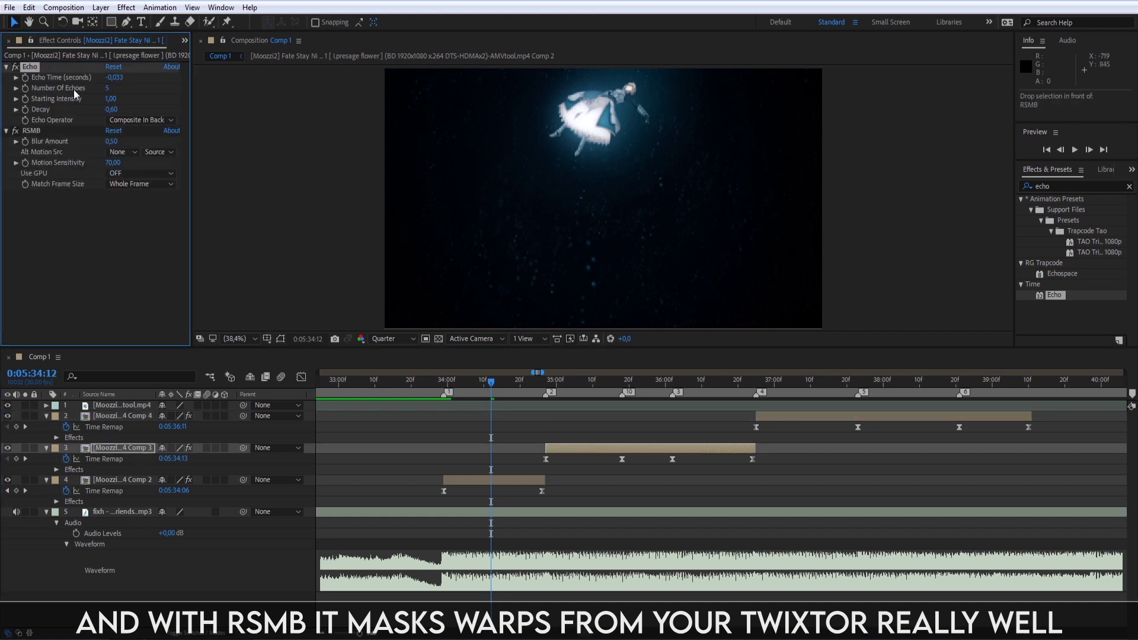
pyautogui.click(808, 420)
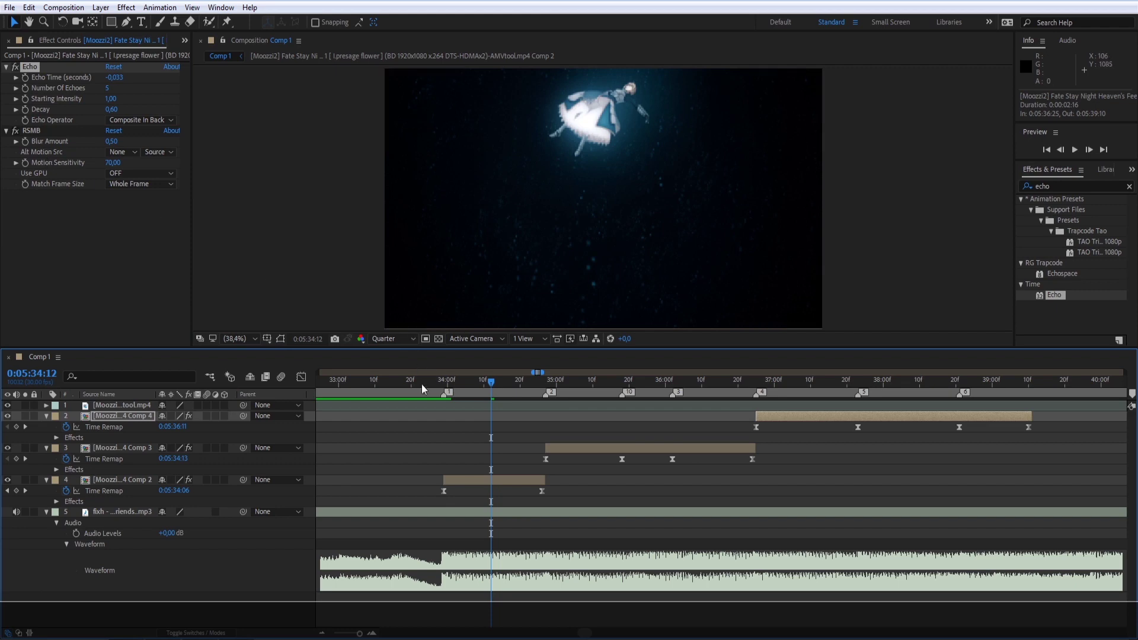
pyautogui.click(386, 379)
pyautogui.press('-')
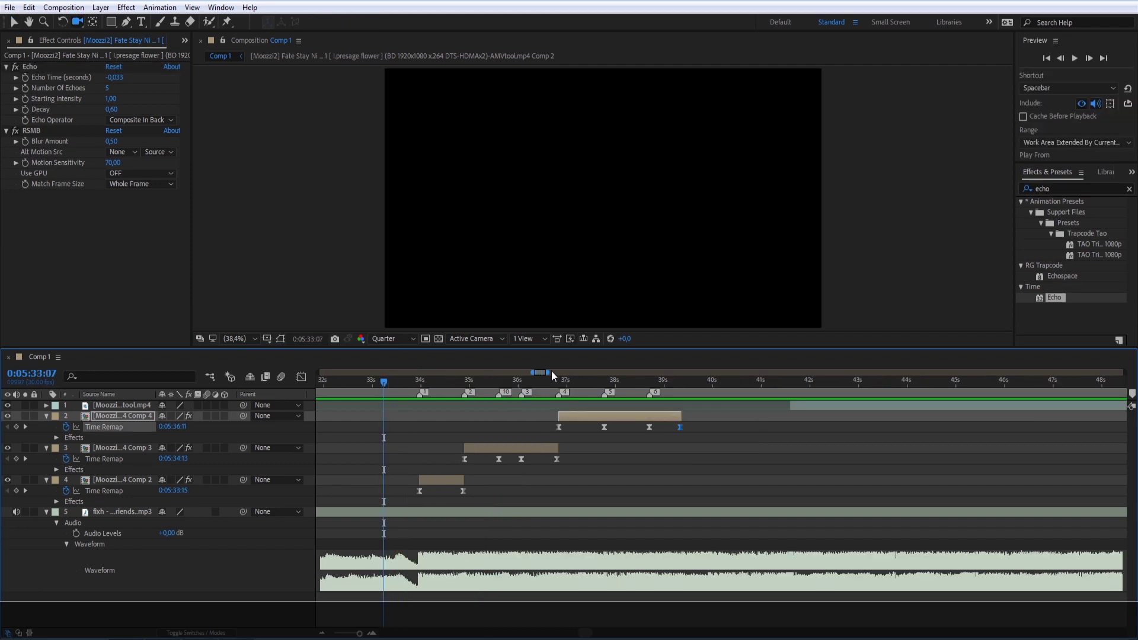
pyautogui.moveTo(551, 371); pyautogui.dragTo(544, 372)
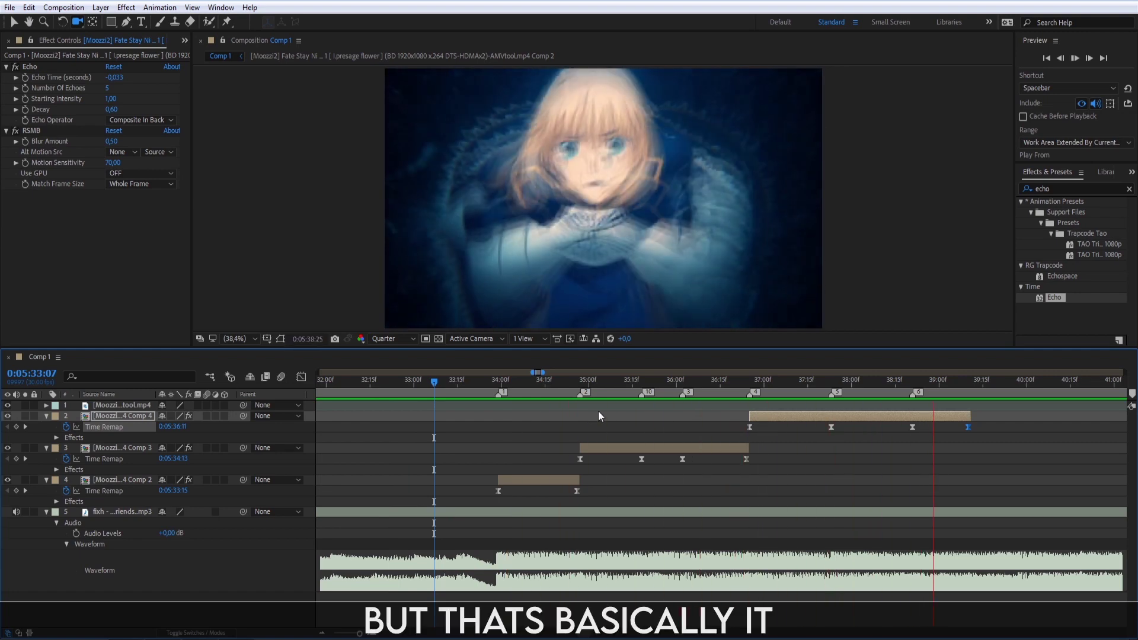
pyautogui.moveTo(496, 382); pyautogui.dragTo(652, 379)
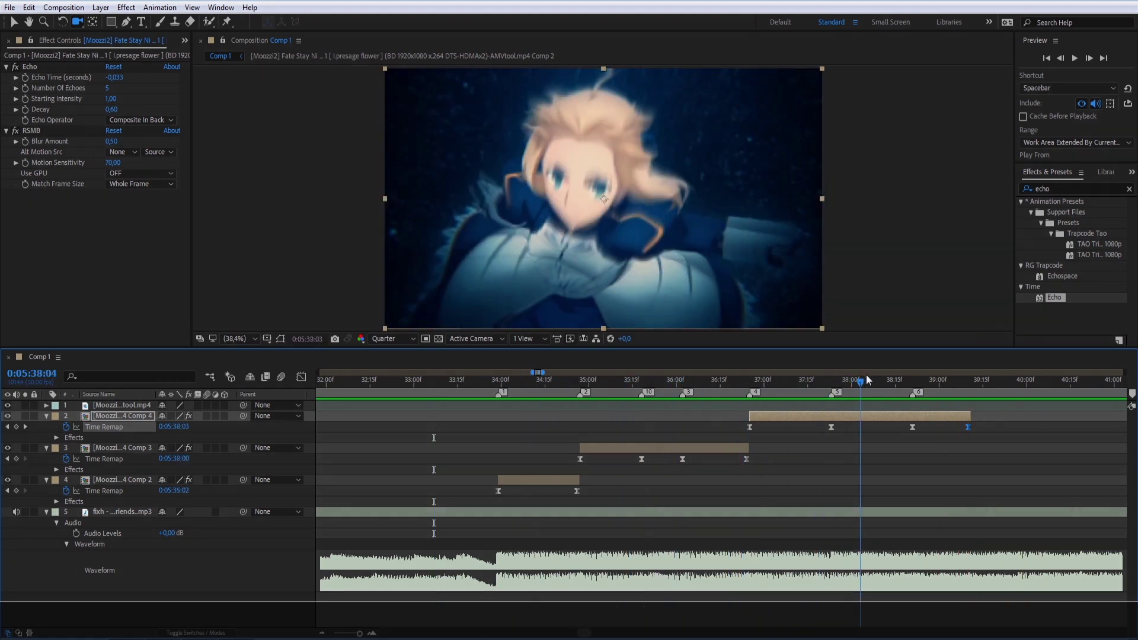
pyautogui.moveTo(652, 378); pyautogui.dragTo(970, 375)
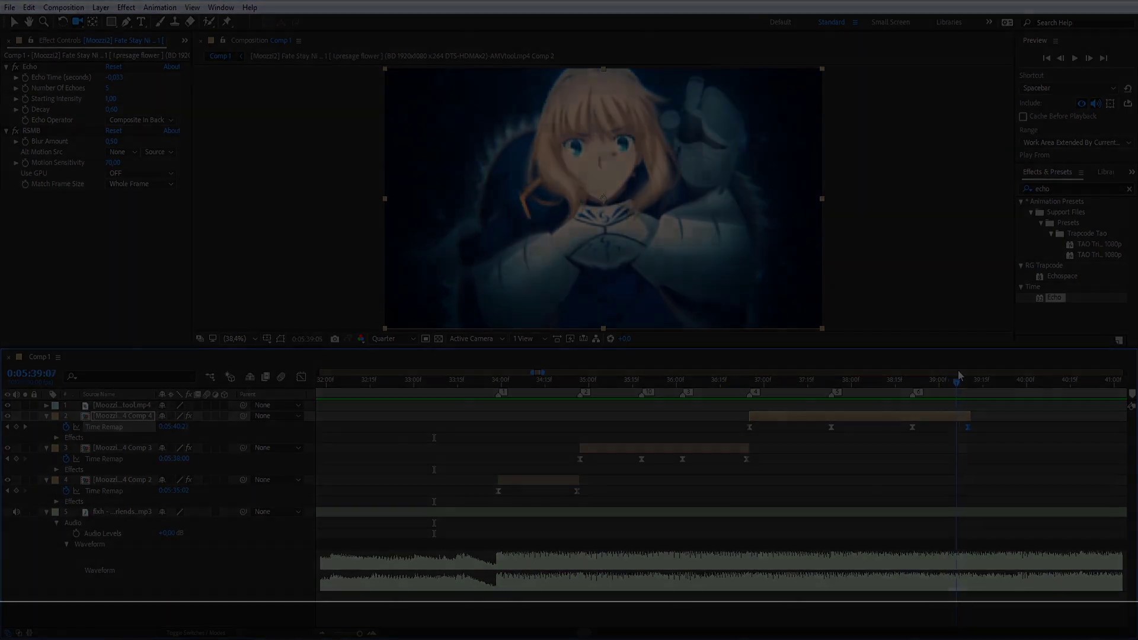